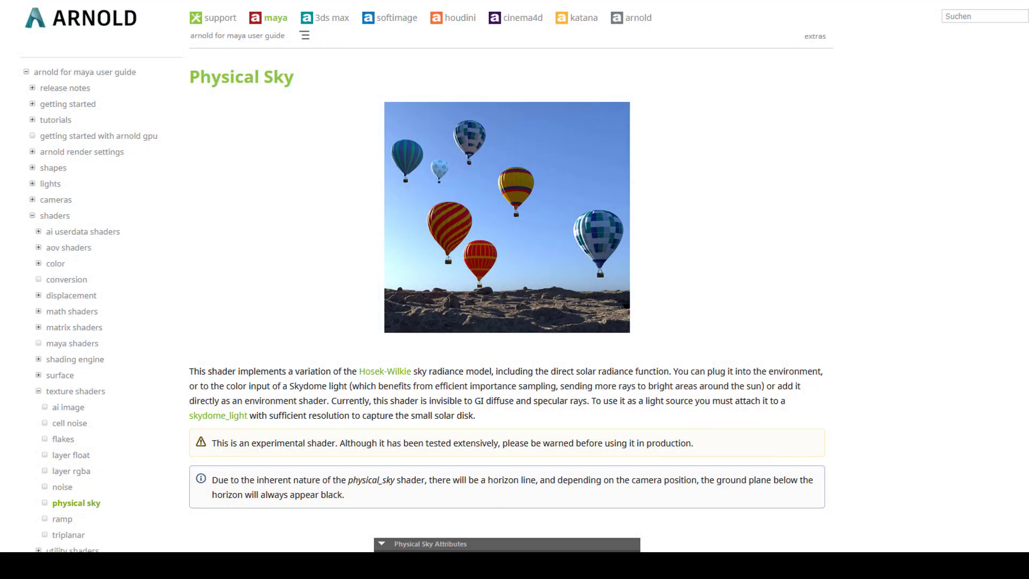
Scroll through the Arnold guide's Physical Sky page on the Hosek-Wilkie model and skydome_light requirement
{"action": "scroll", "coordinate": [891, 126], "scroll_direction": "down", "scroll_amount": 4}
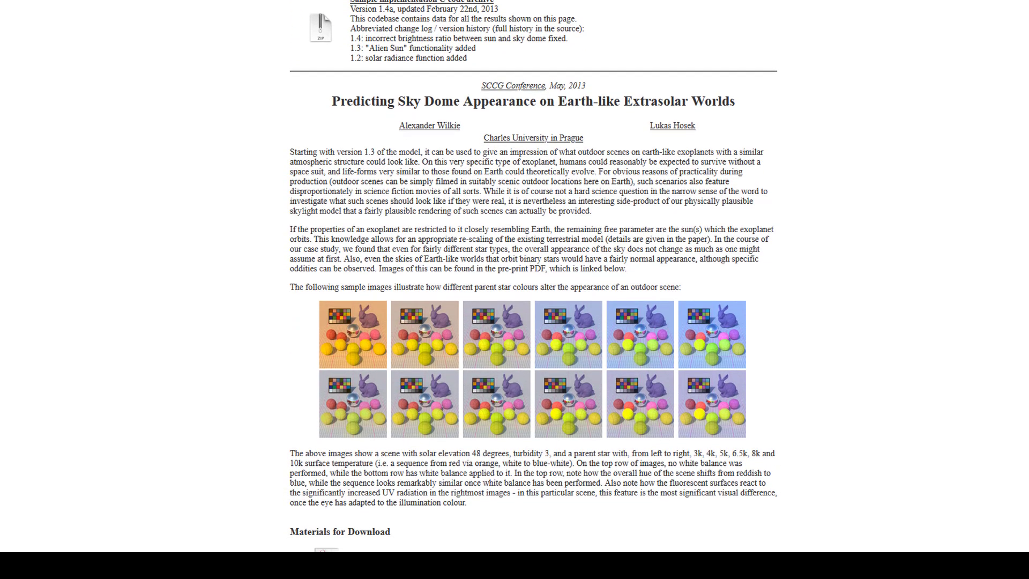
{"action": "scroll", "coordinate": [509, 232], "scroll_direction": "down", "scroll_amount": 5}
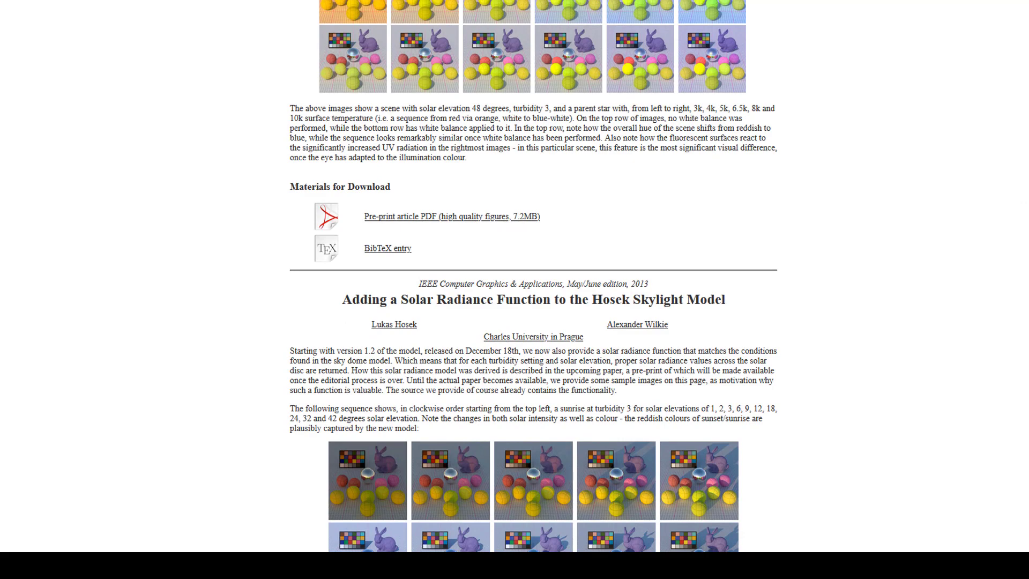
Scroll down through the Sky Dome Appearance Project papers and sample renders, then back up
{"action": "scroll", "coordinate": [533, 276], "scroll_direction": "down", "scroll_amount": 13}
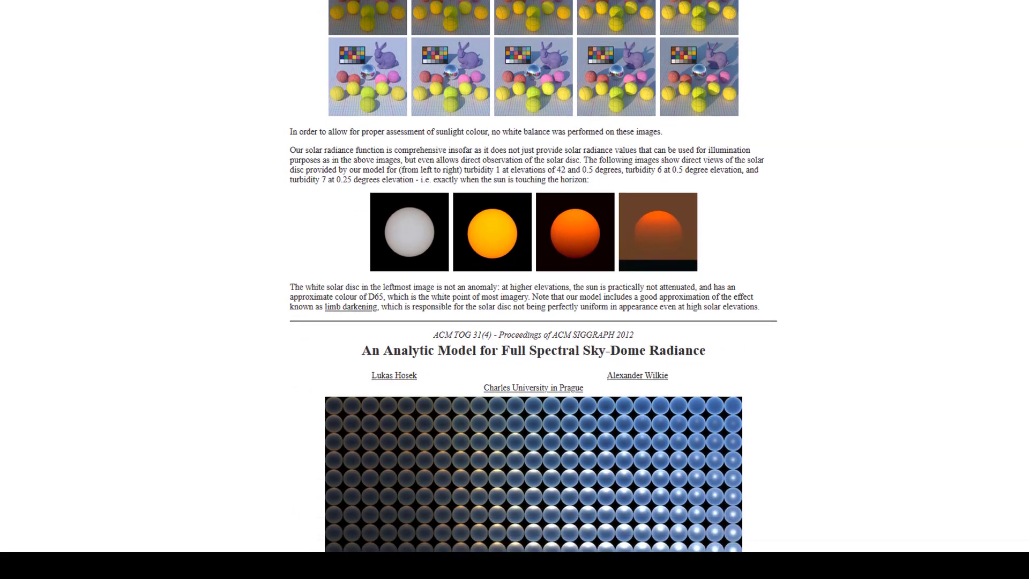
{"action": "scroll", "coordinate": [973, 258], "scroll_direction": "down", "scroll_amount": 5}
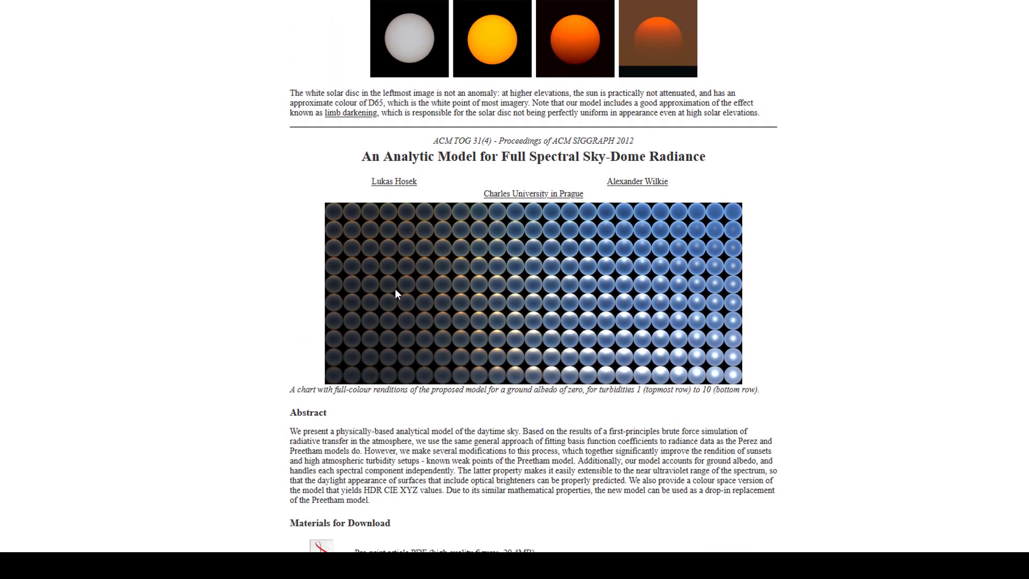
{"action": "scroll", "coordinate": [542, 289], "scroll_direction": "down", "scroll_amount": 10}
{"action": "scroll", "coordinate": [542, 290], "scroll_direction": "up", "scroll_amount": 20}
{"action": "scroll", "coordinate": [546, 91], "scroll_direction": "up", "scroll_amount": 15}
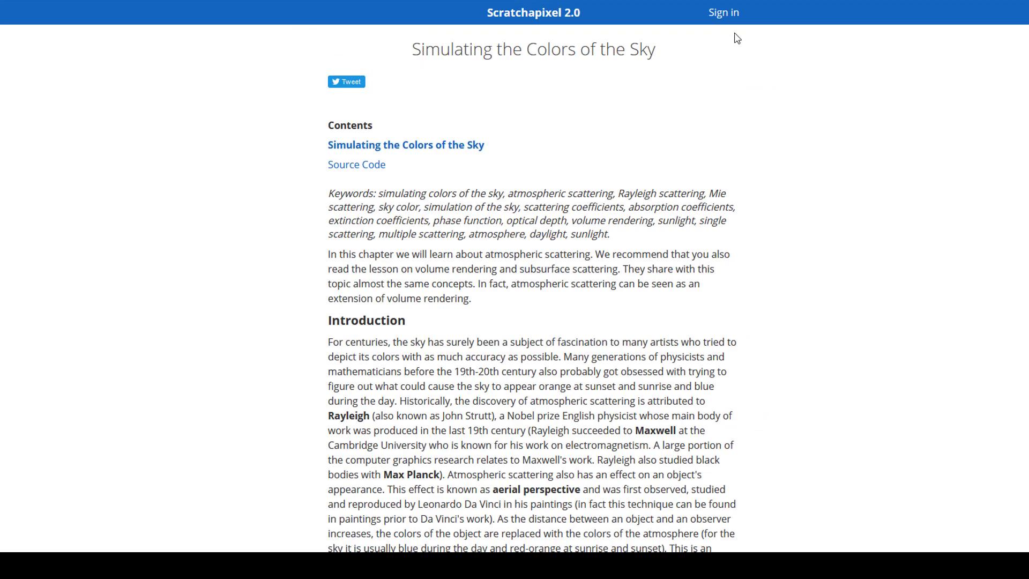
Scroll the Scratchapixel sky colours lesson down to Figure 2 and the atmosphere diagram
{"action": "scroll", "coordinate": [614, 168], "scroll_direction": "down", "scroll_amount": 15}
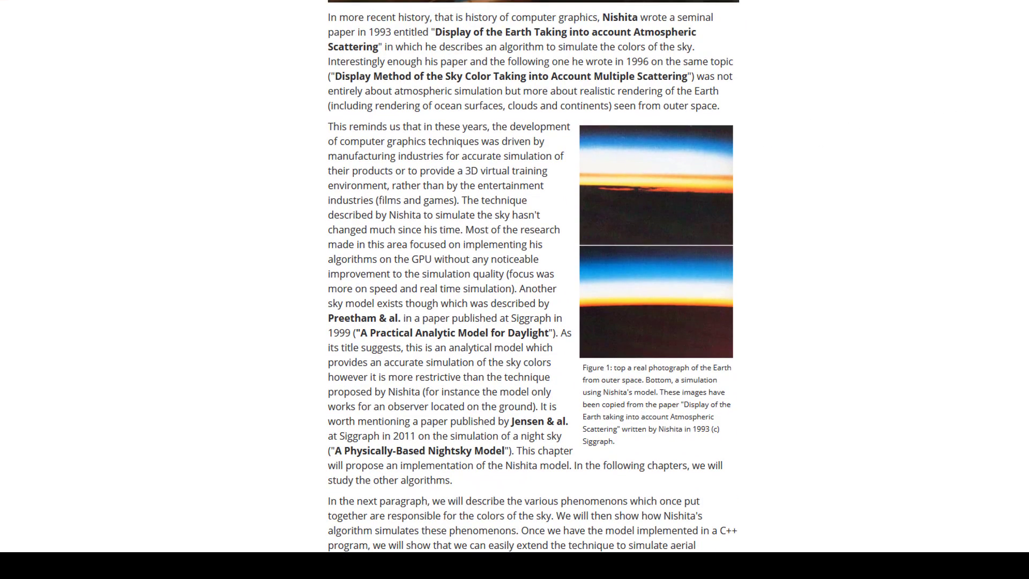
{"action": "scroll", "coordinate": [534, 276], "scroll_direction": "down", "scroll_amount": 20}
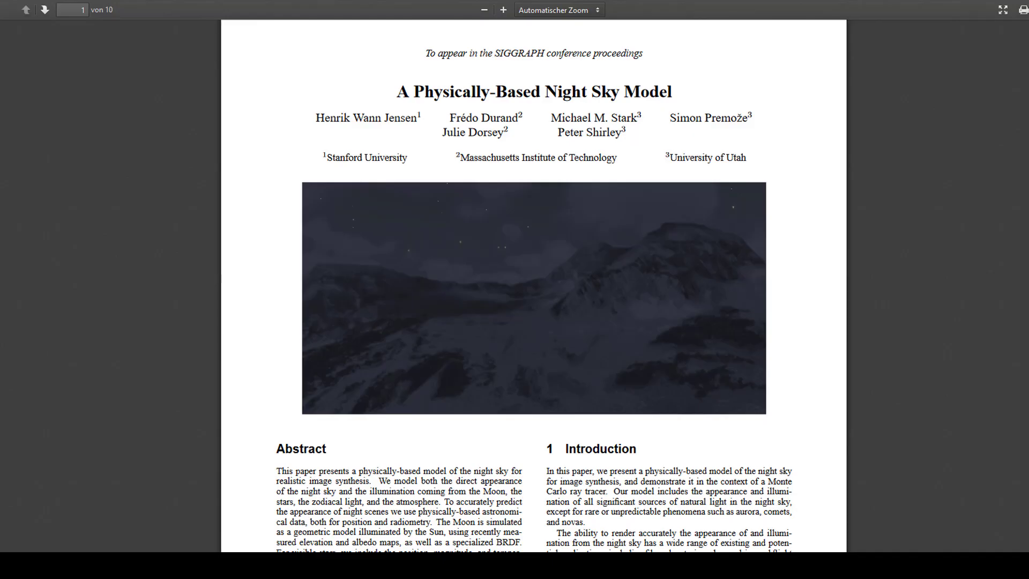
Skim the Physically-Based Night Sky Model PDF down to its References on page 8
{"action": "scroll", "coordinate": [534, 284], "scroll_direction": "down", "scroll_amount": 3}
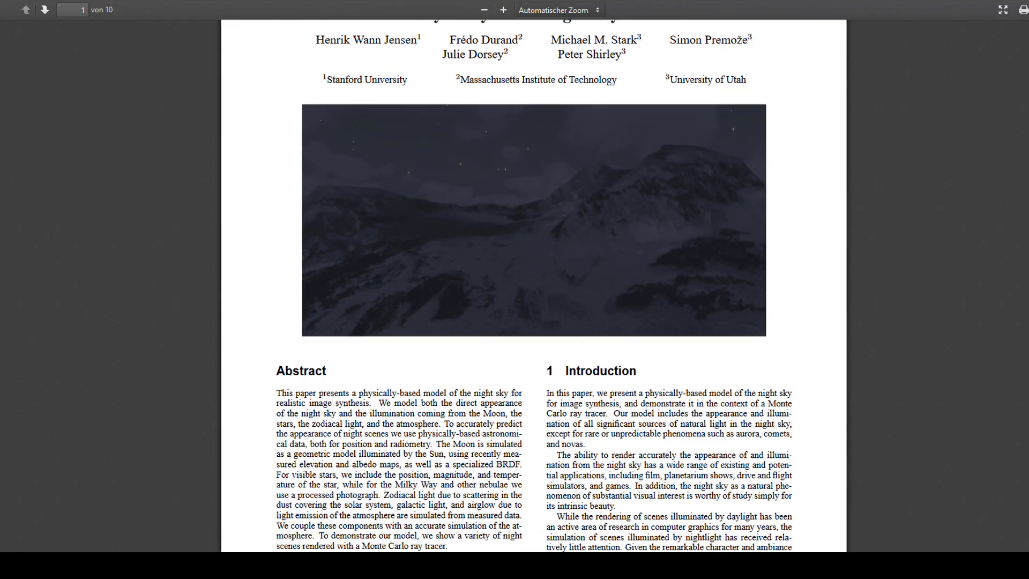
{"action": "scroll", "coordinate": [534, 284], "scroll_direction": "down", "scroll_amount": 15}
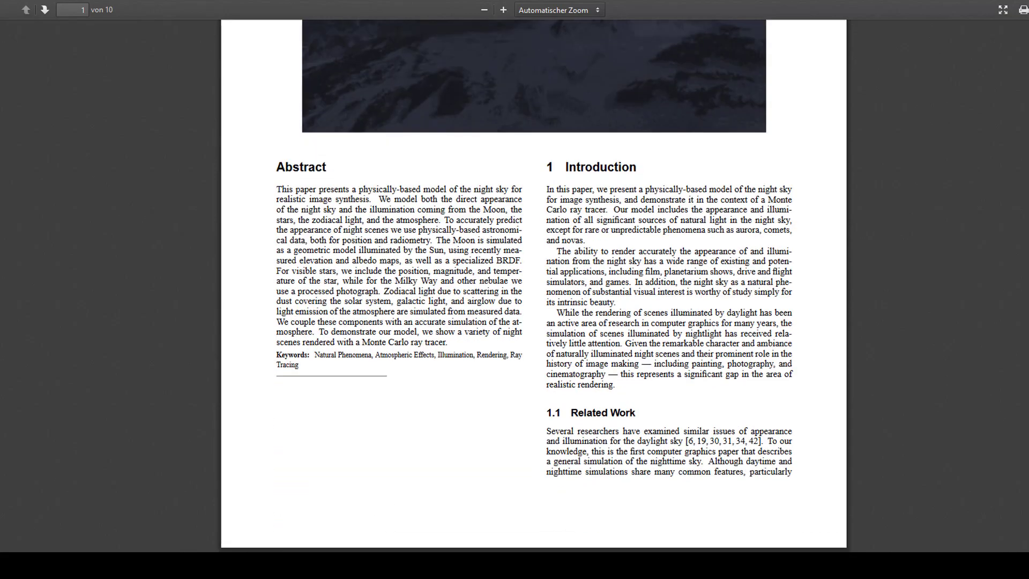
{"action": "scroll", "coordinate": [534, 284], "scroll_direction": "down", "scroll_amount": 14}
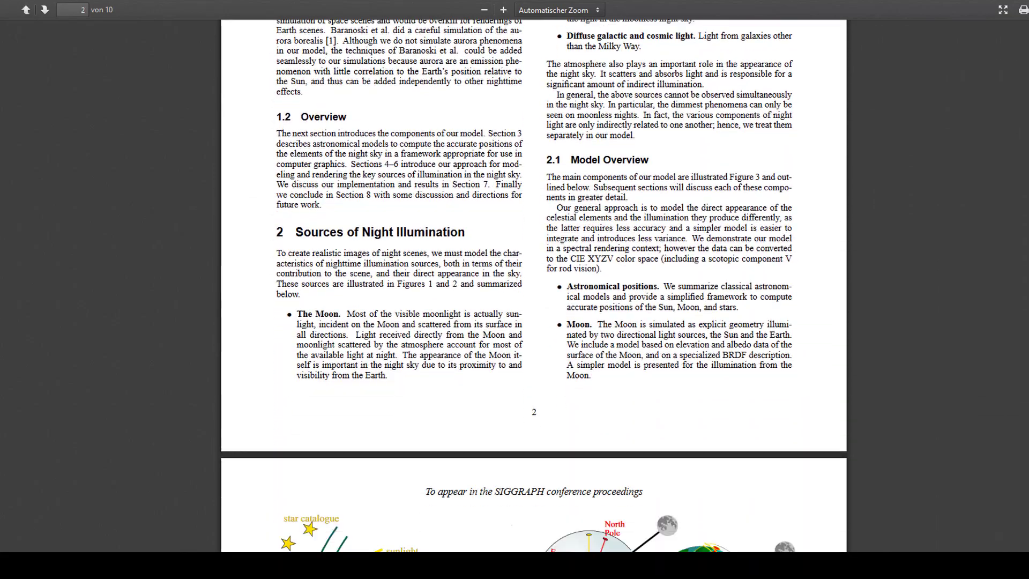
{"action": "scroll", "coordinate": [533, 284], "scroll_direction": "down", "scroll_amount": 4}
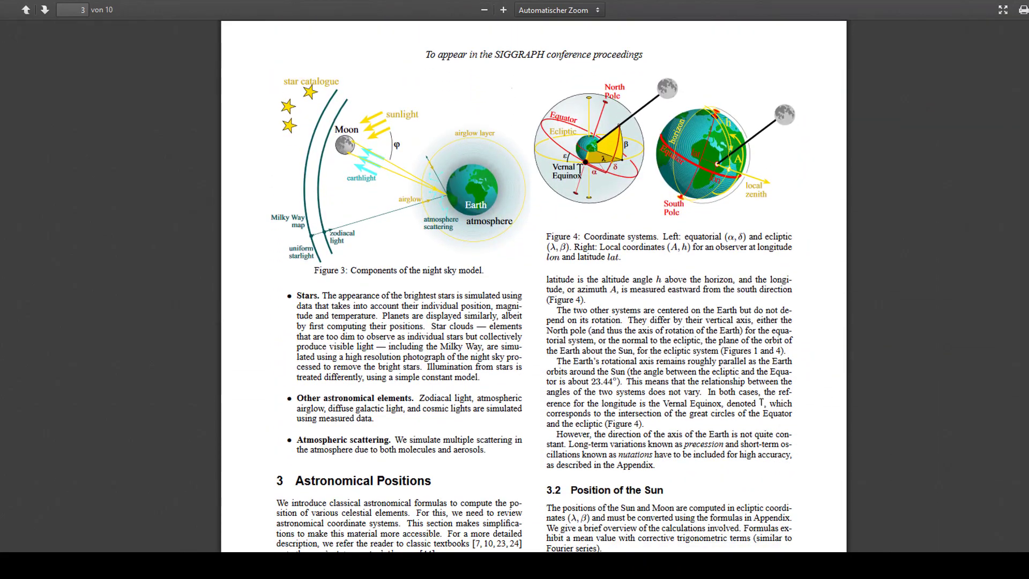
{"action": "scroll", "coordinate": [534, 285], "scroll_direction": "down", "scroll_amount": 10}
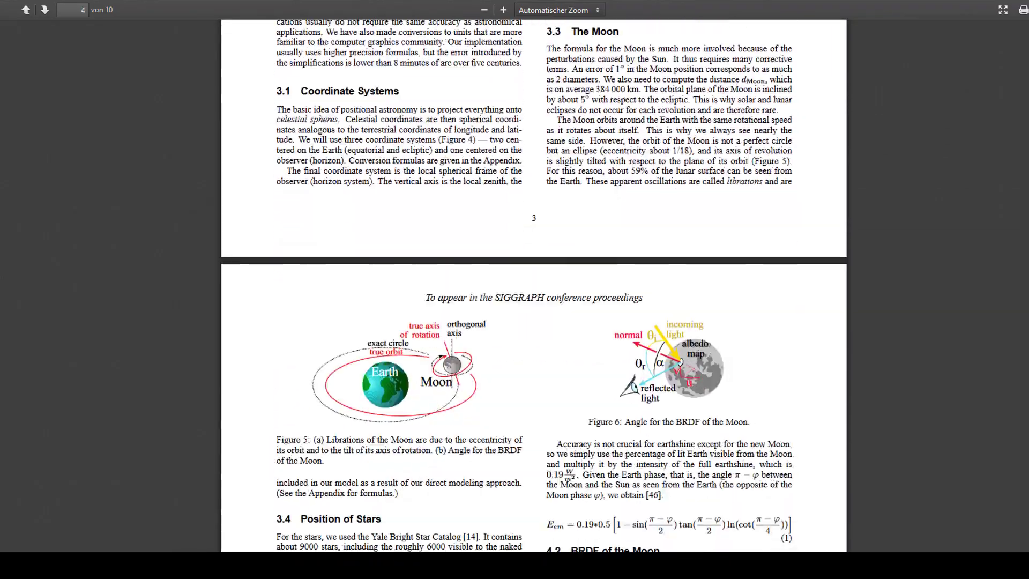
{"action": "scroll", "coordinate": [534, 284], "scroll_direction": "down", "scroll_amount": 20}
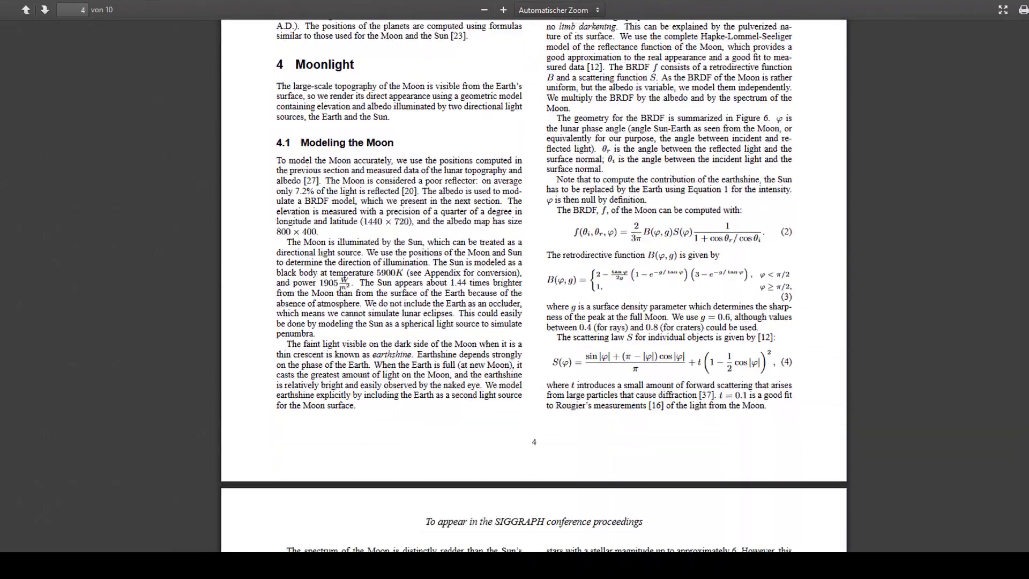
{"action": "scroll", "coordinate": [534, 284], "scroll_direction": "down", "scroll_amount": 20}
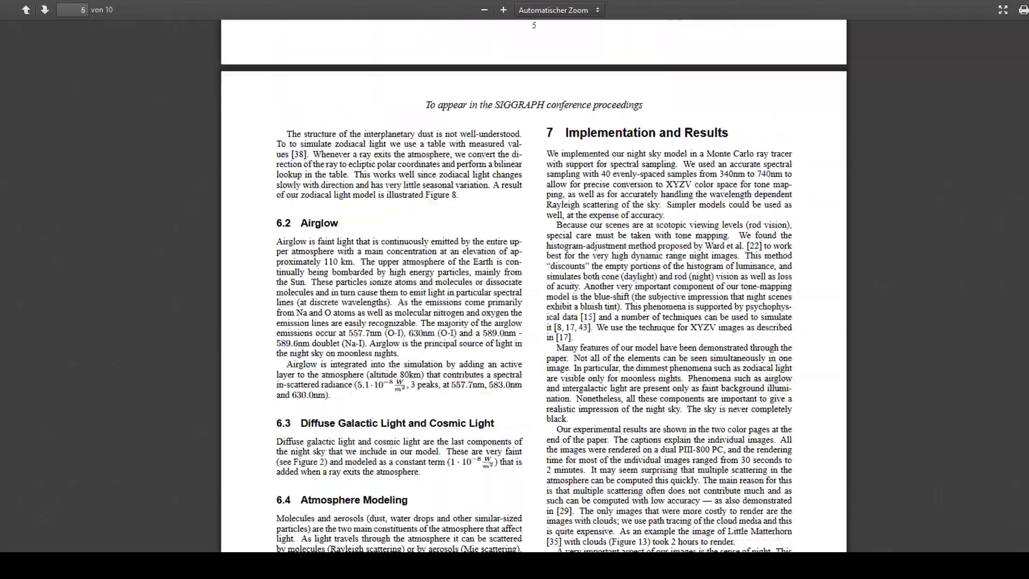
{"action": "scroll", "coordinate": [534, 284], "scroll_direction": "down", "scroll_amount": 4}
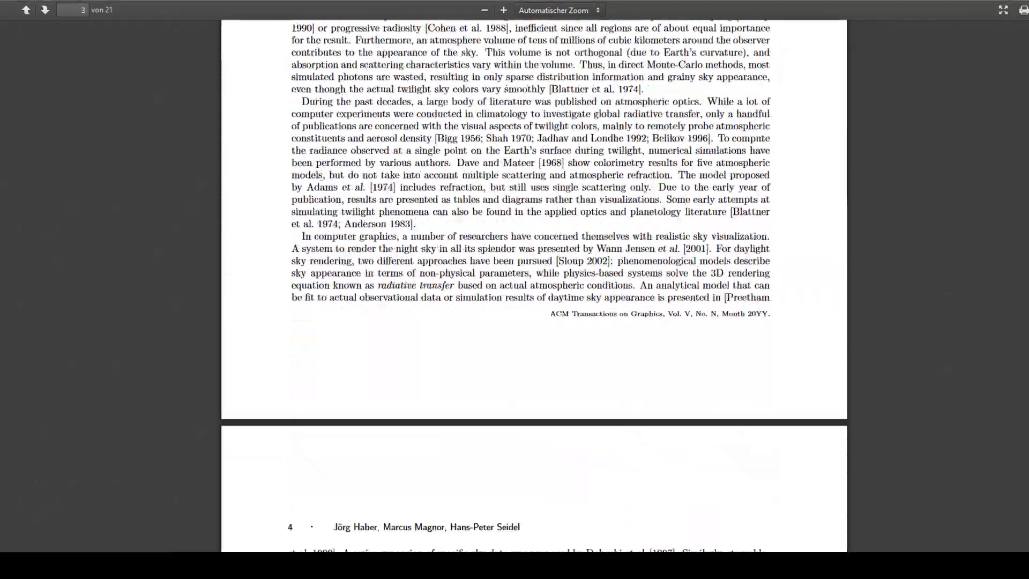
Scroll the twilight simulation paper from page 3 through its atmosphere layer and cell sections
{"action": "scroll", "coordinate": [515, 289], "scroll_direction": "down", "scroll_amount": 15}
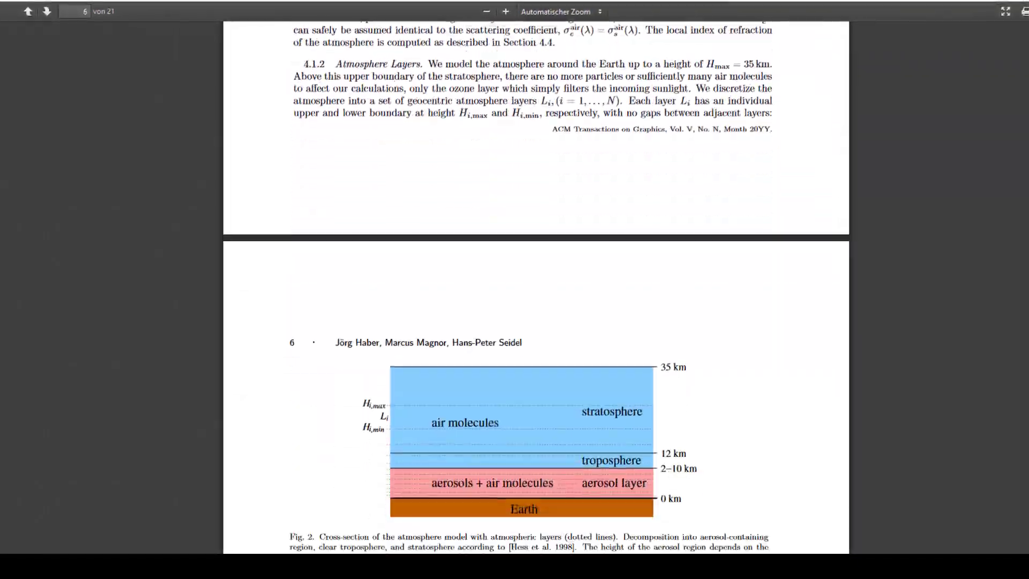
{"action": "scroll", "coordinate": [514, 289], "scroll_direction": "down", "scroll_amount": 15}
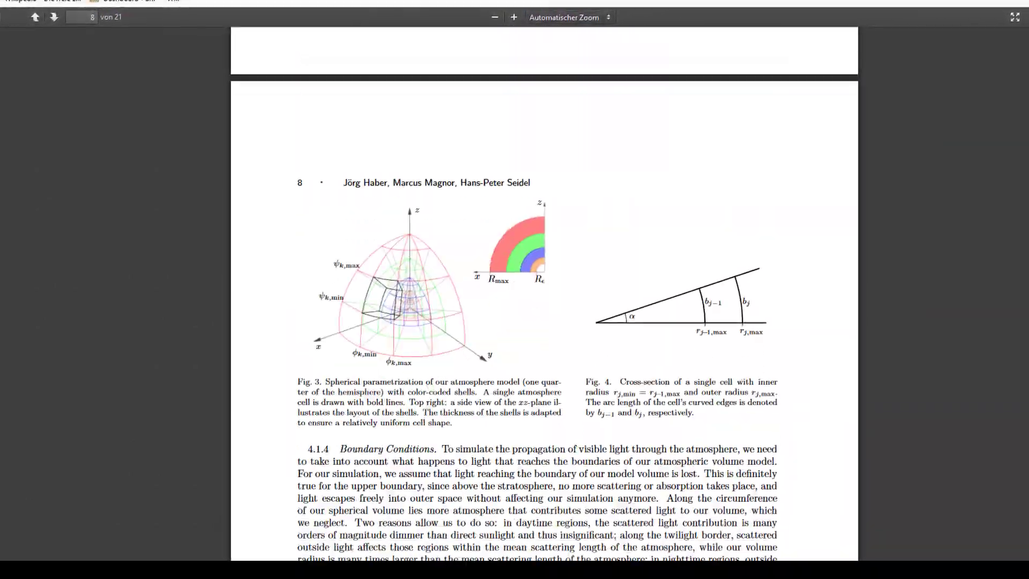
{"action": "scroll", "coordinate": [514, 289], "scroll_direction": "down", "scroll_amount": 15}
{"action": "scroll", "coordinate": [514, 289], "scroll_direction": "down", "scroll_amount": 15}
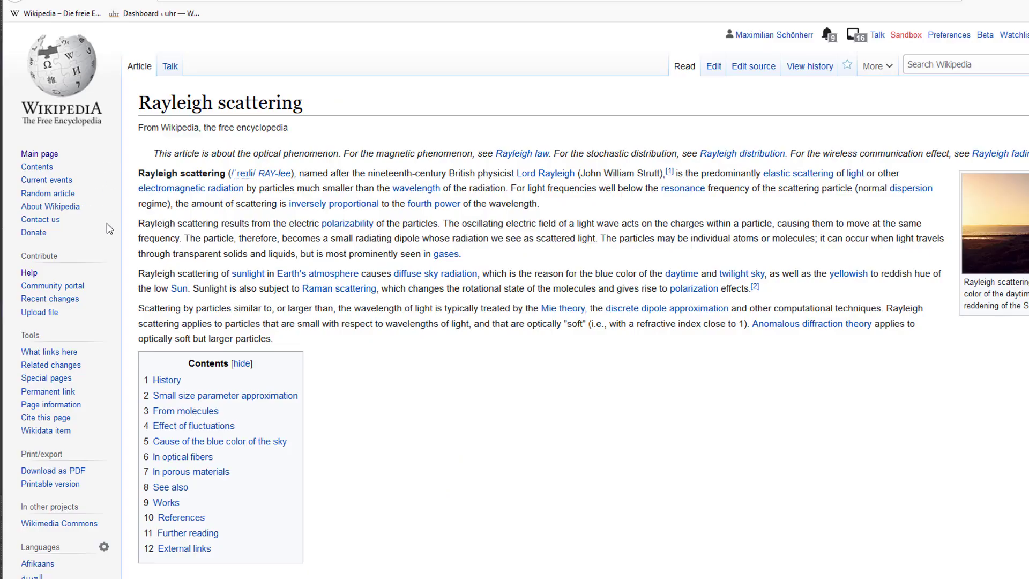
Scroll down through the English Rayleigh scattering article
{"action": "scroll", "coordinate": [514, 300], "scroll_direction": "down", "scroll_amount": 7}
{"action": "scroll", "coordinate": [515, 301], "scroll_direction": "down", "scroll_amount": 3}
{"action": "scroll", "coordinate": [515, 300], "scroll_direction": "down", "scroll_amount": 4}
{"action": "scroll", "coordinate": [514, 300], "scroll_direction": "down", "scroll_amount": 1}
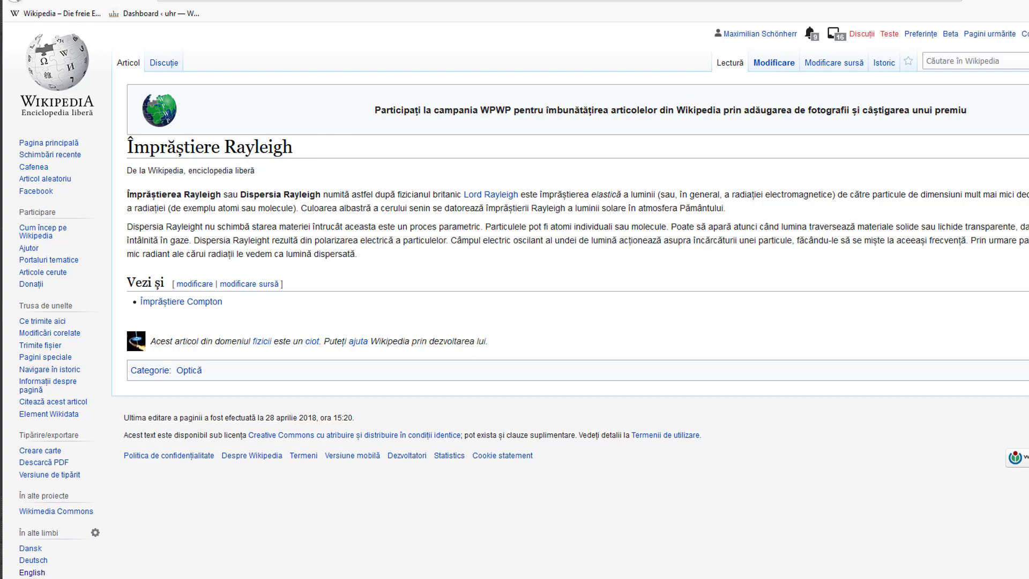
Return from the Romanian page to the English article and find its small size parameter formulas
{"action": "key", "text": "alt+Left"}
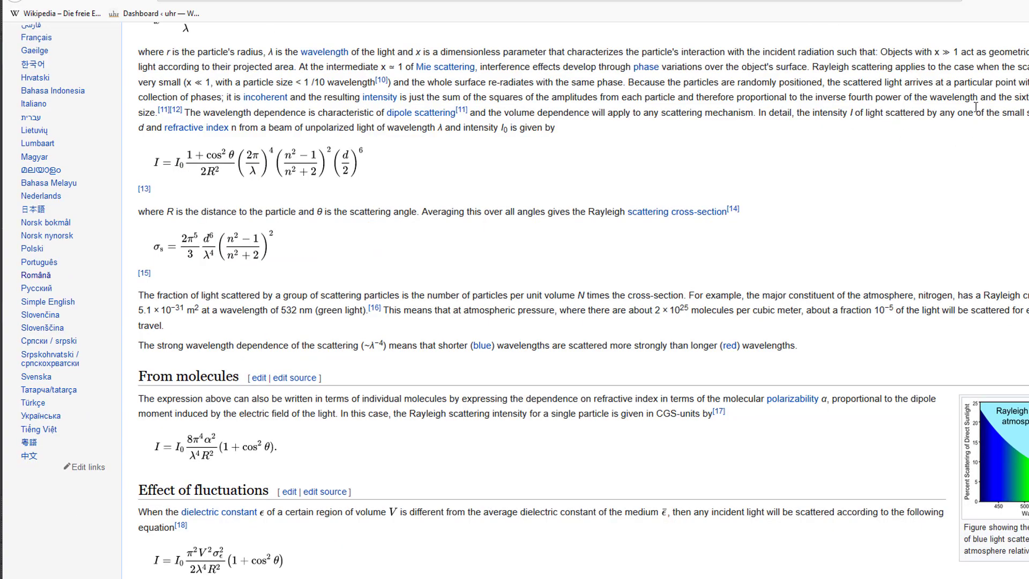
{"action": "scroll", "coordinate": [979, 110], "scroll_direction": "up", "scroll_amount": 8}
{"action": "scroll", "coordinate": [979, 111], "scroll_direction": "down", "scroll_amount": 3}
{"action": "scroll", "coordinate": [681, 157], "scroll_direction": "down", "scroll_amount": 5}
{"action": "scroll", "coordinate": [682, 157], "scroll_direction": "up", "scroll_amount": 1}
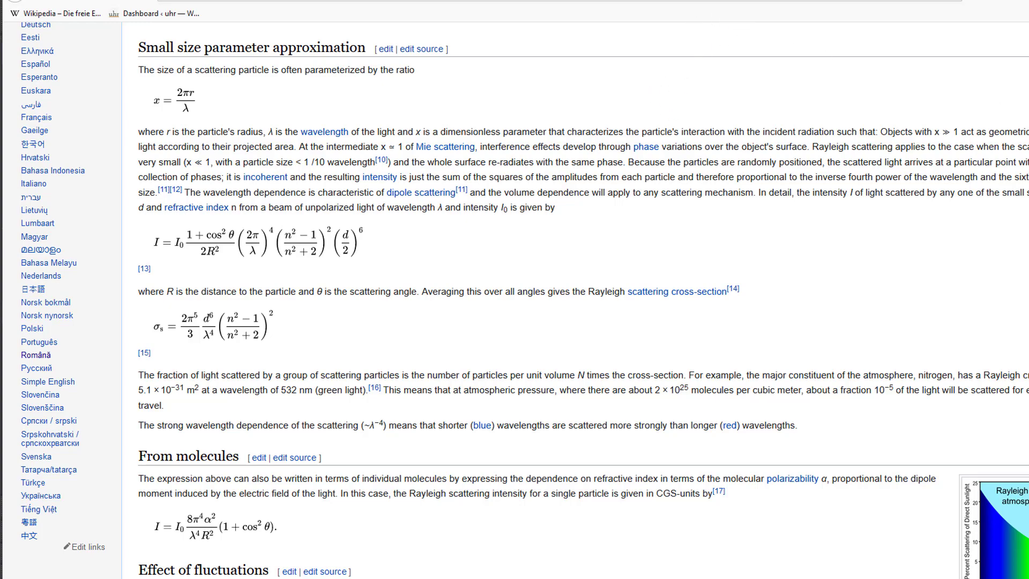
Jump to the top of the Rayleigh article, then scroll through Lord Rayleigh's biography
{"action": "key", "text": "Home"}
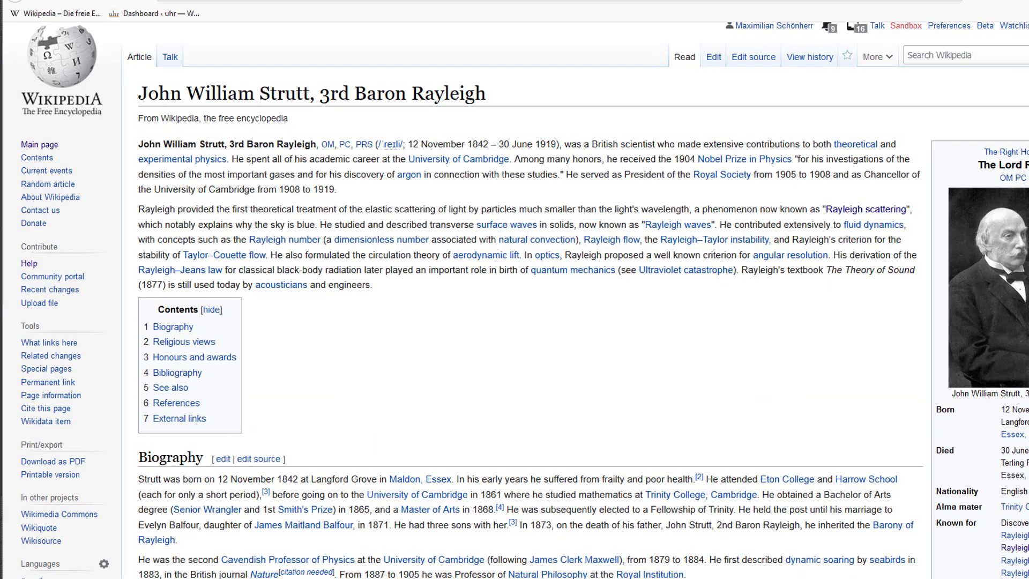
{"action": "scroll", "coordinate": [525, 301], "scroll_direction": "down", "scroll_amount": 3}
{"action": "scroll", "coordinate": [525, 300], "scroll_direction": "down", "scroll_amount": 10}
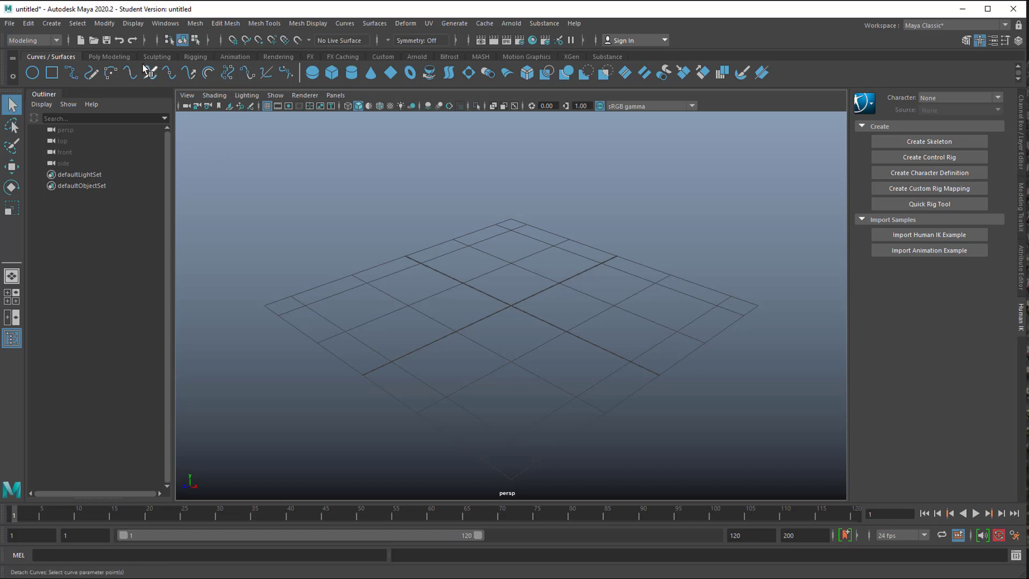
Create a NURBS plane, scale it up uniformly, and set its construction width to 5.155
{"action": "left_click", "coordinate": [391, 73]}
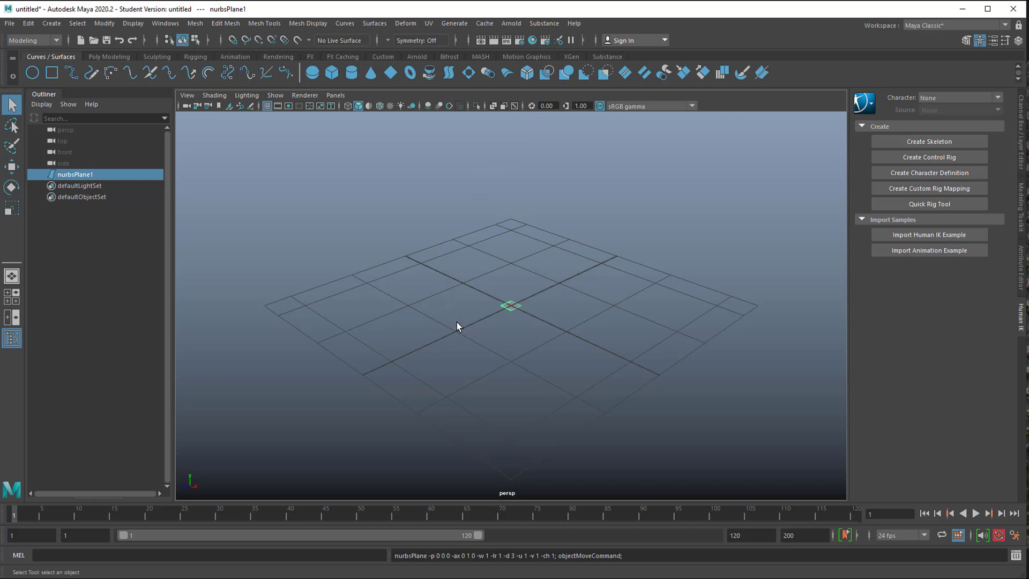
{"action": "key", "text": "r"}
{"action": "left_click_drag", "start_coordinate": [518, 309], "coordinate": [790, 331]}
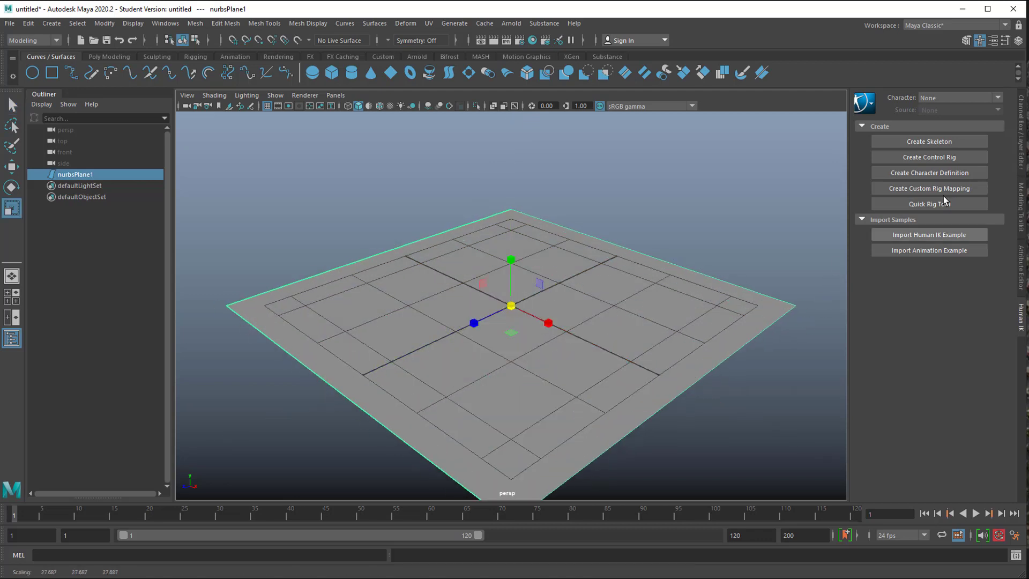
{"action": "key", "text": "ctrl+a"}
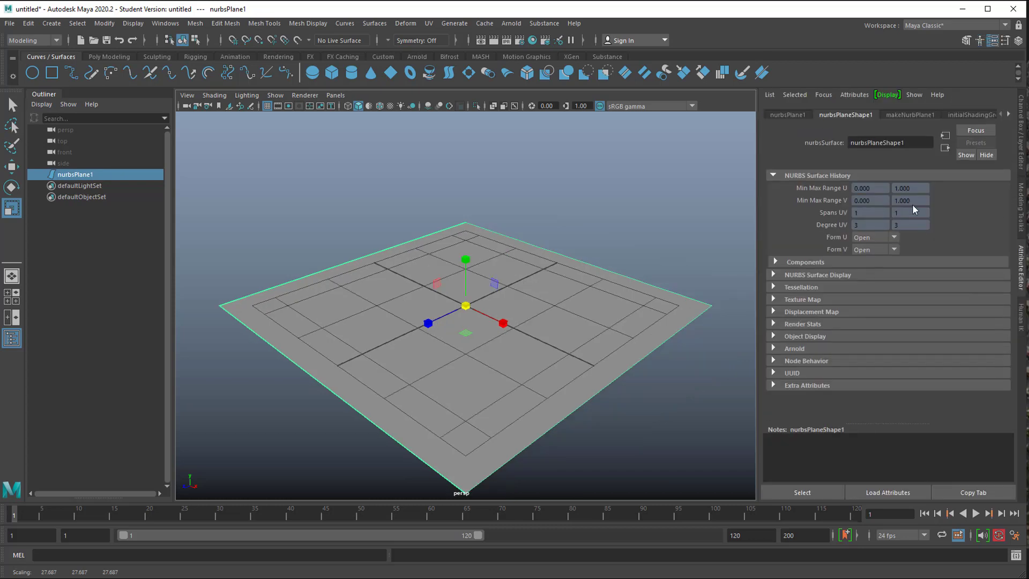
{"action": "left_click", "coordinate": [899, 117]}
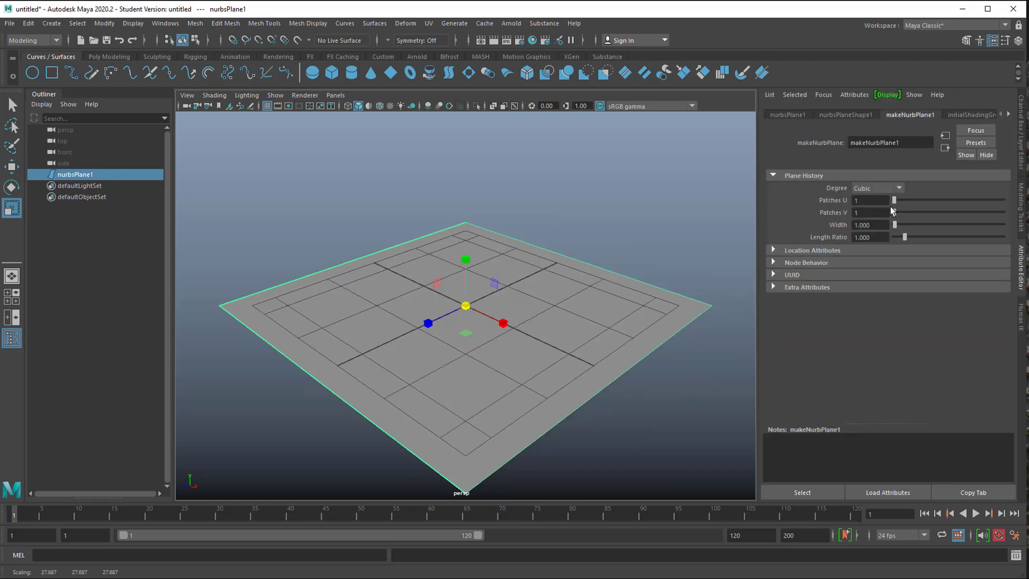
{"action": "left_click_drag", "start_coordinate": [896, 227], "coordinate": [913, 213]}
Soft-select a block of the plane's mid control vertices and pull them up into a hill
{"action": "left_click_drag", "start_coordinate": [560, 321], "coordinate": [461, 300], "text": "alt"}
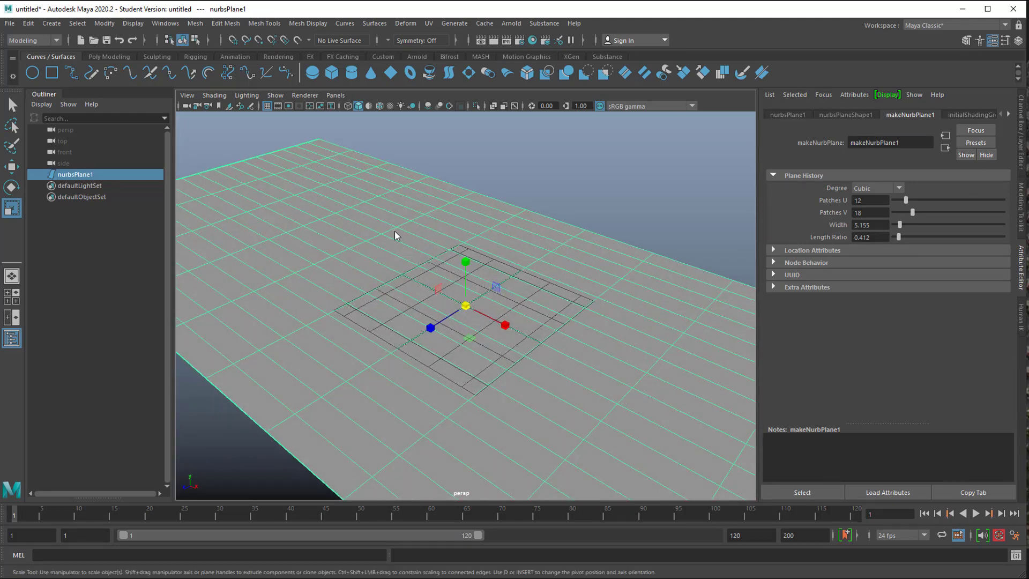
{"action": "right_click", "coordinate": [397, 228]}
{"action": "left_click", "coordinate": [374, 220]}
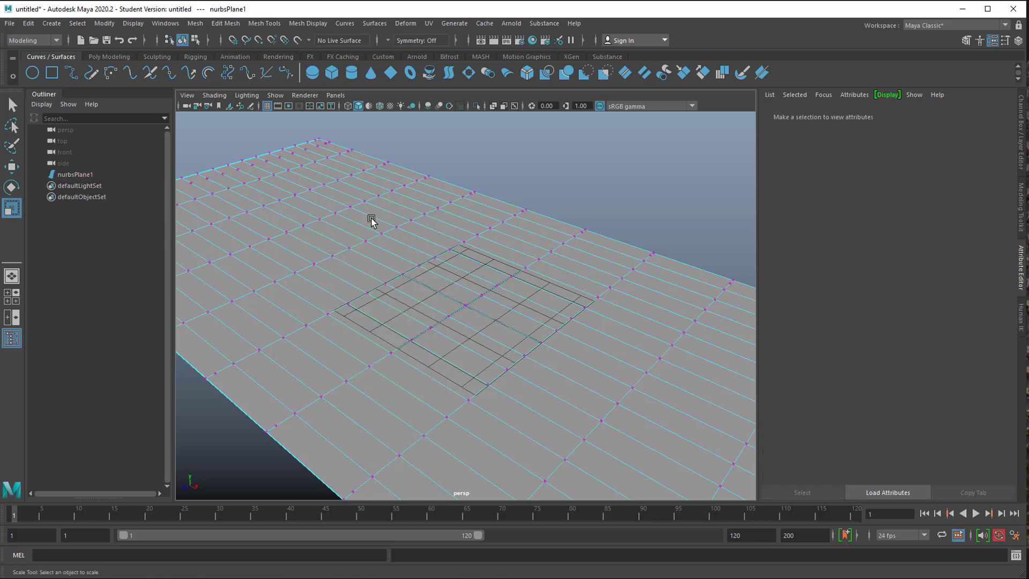
{"action": "left_click_drag", "start_coordinate": [294, 180], "coordinate": [440, 295]}
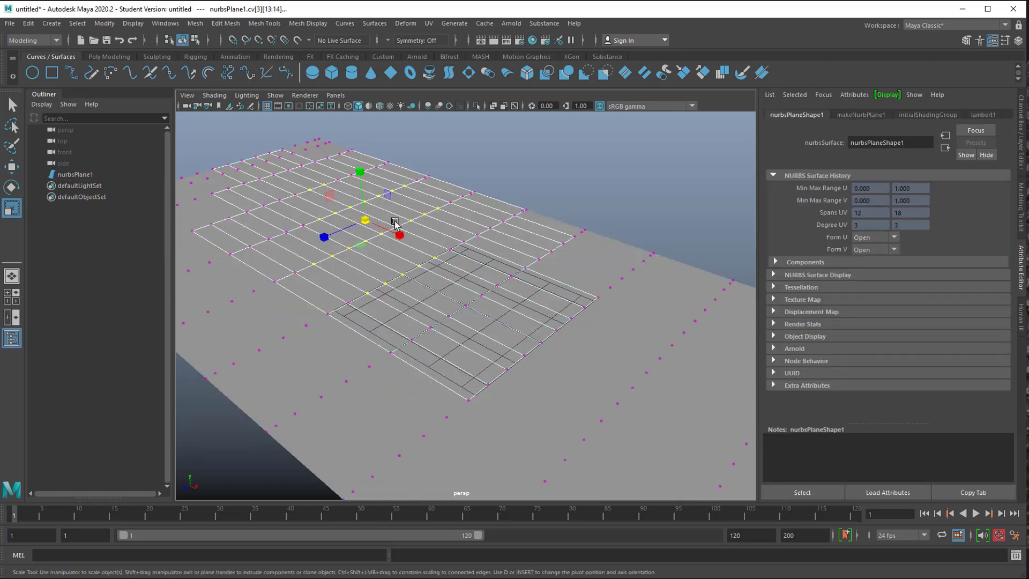
{"action": "key", "text": "b"}
{"action": "key", "text": "w"}
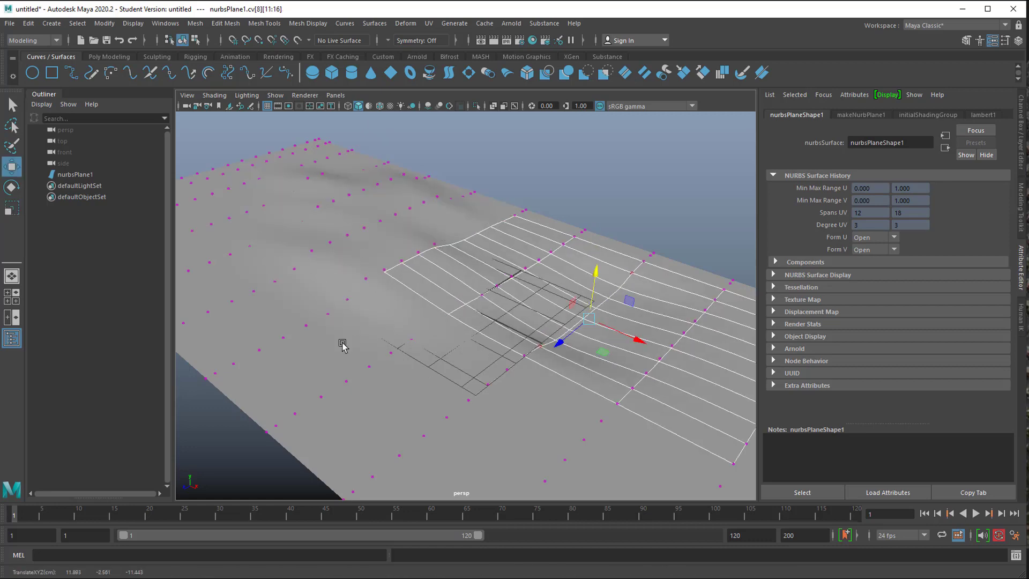
{"action": "left_click_drag", "start_coordinate": [315, 328], "coordinate": [579, 362]}
{"action": "key", "text": "ctrl+z"}
{"action": "key", "text": "ctrl+z"}
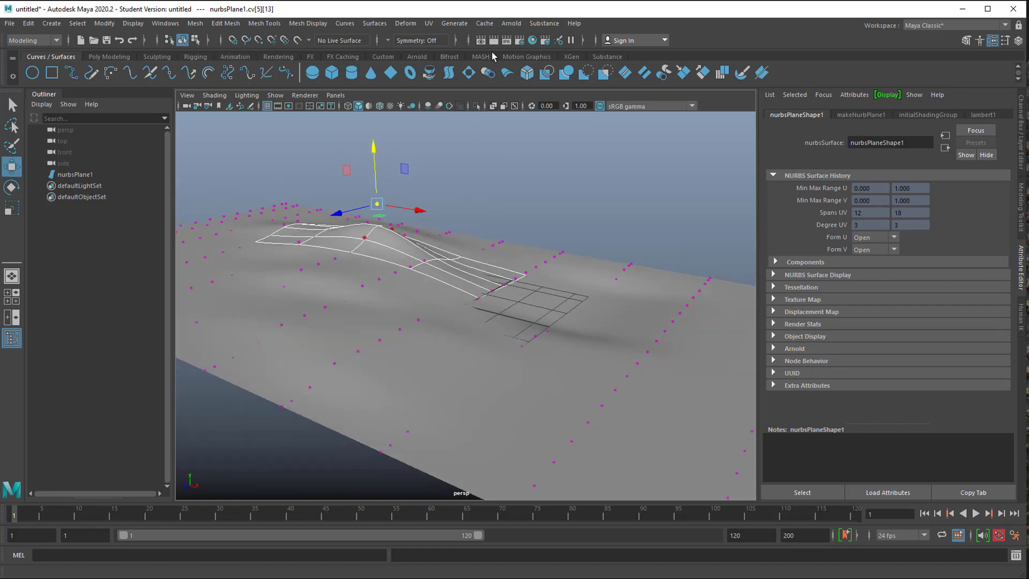
{"action": "left_click", "coordinate": [509, 24]}
Add an Arnold Physical Sky light (aiSkyDomeLight1 with aiPhysicalSky1) to the scene
{"action": "mouse_move", "coordinate": [541, 80]}
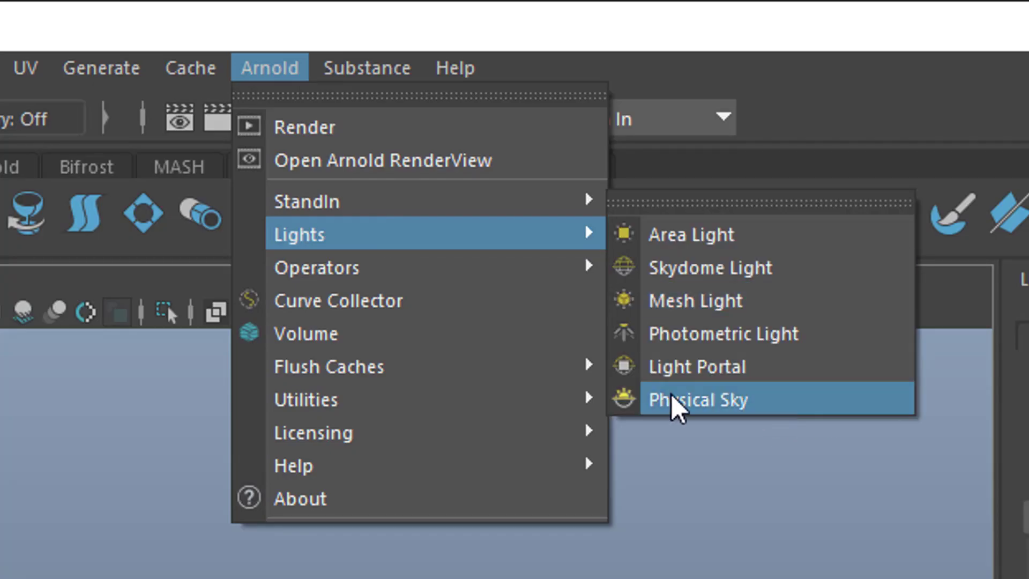
{"action": "left_click", "coordinate": [757, 410]}
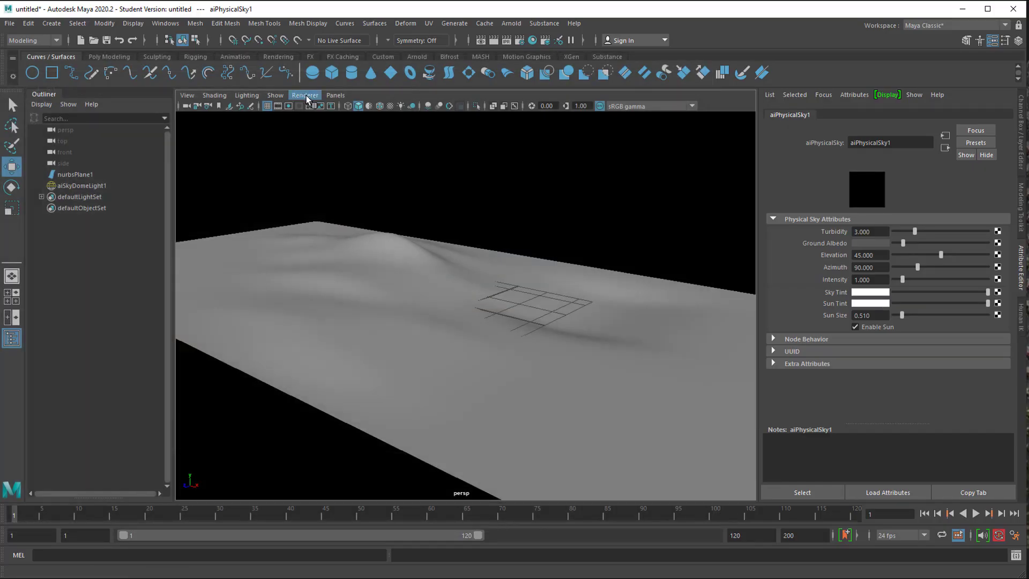
Preview the viewport with Arnold and lower the sun to Elevation 11.928, Azimuth 219.036
{"action": "left_click", "coordinate": [305, 95]}
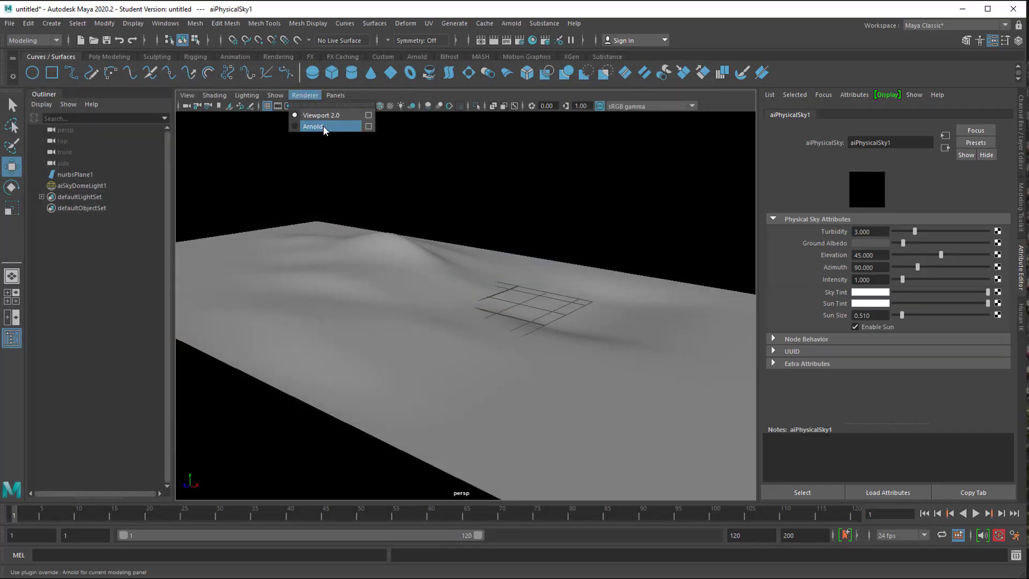
{"action": "left_click", "coordinate": [327, 126]}
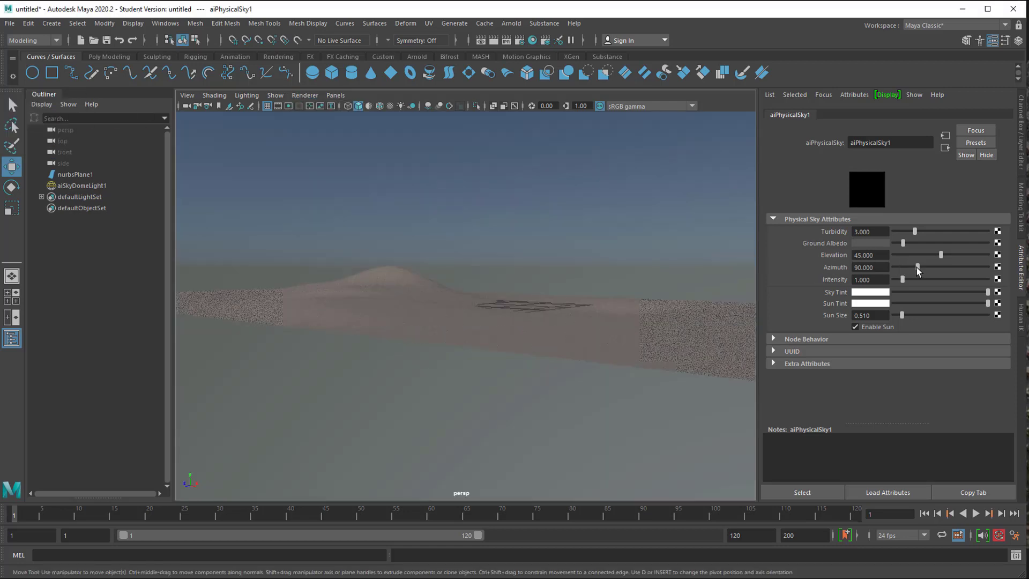
{"action": "mouse_move", "coordinate": [918, 271]}
{"action": "left_mouse_down"}
{"action": "mouse_move", "coordinate": [887, 271]}
{"action": "mouse_move", "coordinate": [945, 270]}
{"action": "mouse_move", "coordinate": [944, 261]}
{"action": "mouse_move", "coordinate": [907, 258]}
{"action": "mouse_move", "coordinate": [936, 269]}
{"action": "left_mouse_up"}
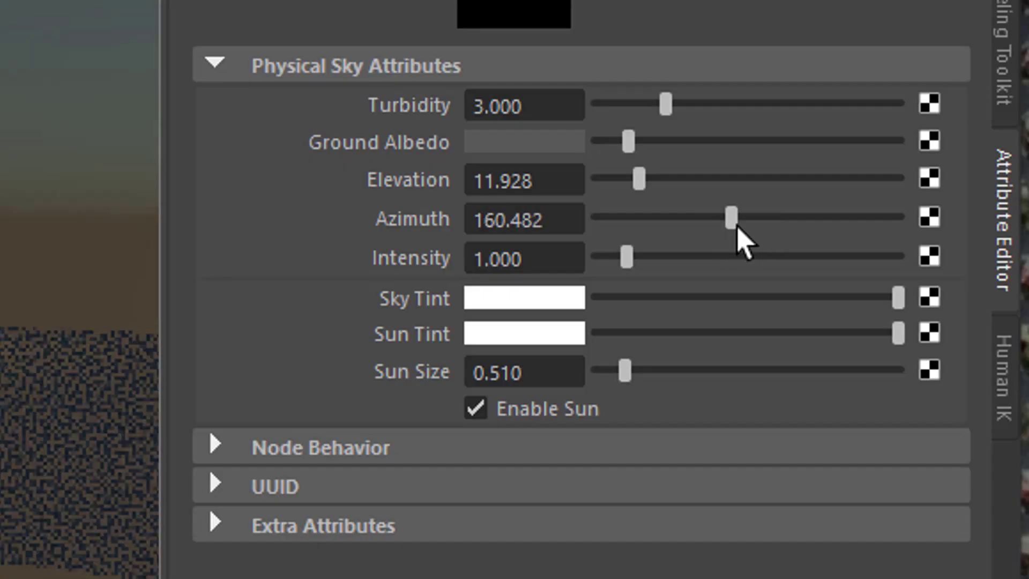
{"action": "left_click_drag", "start_coordinate": [737, 226], "coordinate": [777, 228]}
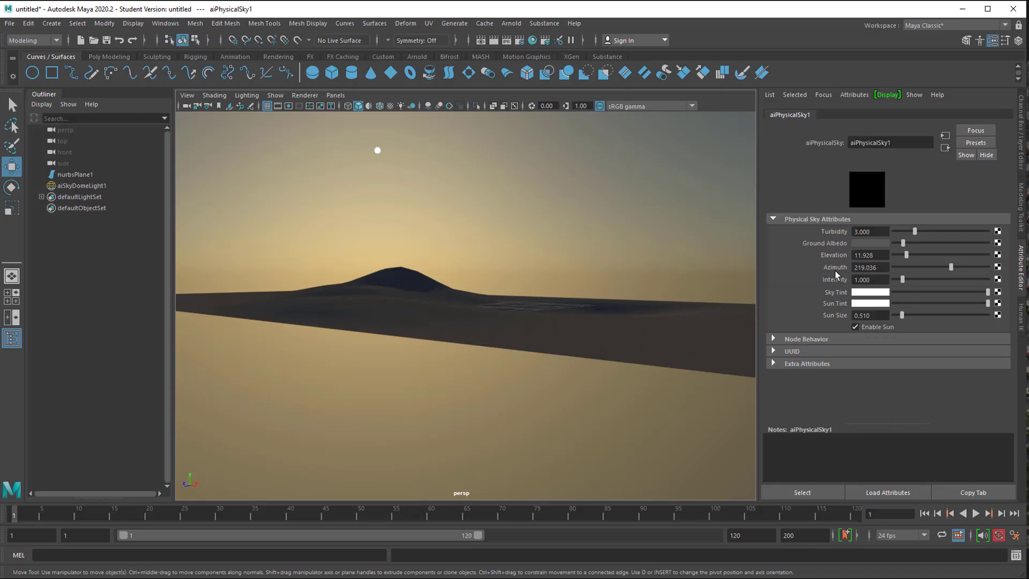
Keyframe the sun's Azimuth at 219.036 on frame 1 and 247.229 on frame 120
{"action": "right_click", "coordinate": [835, 271]}
{"action": "left_click", "coordinate": [848, 284]}
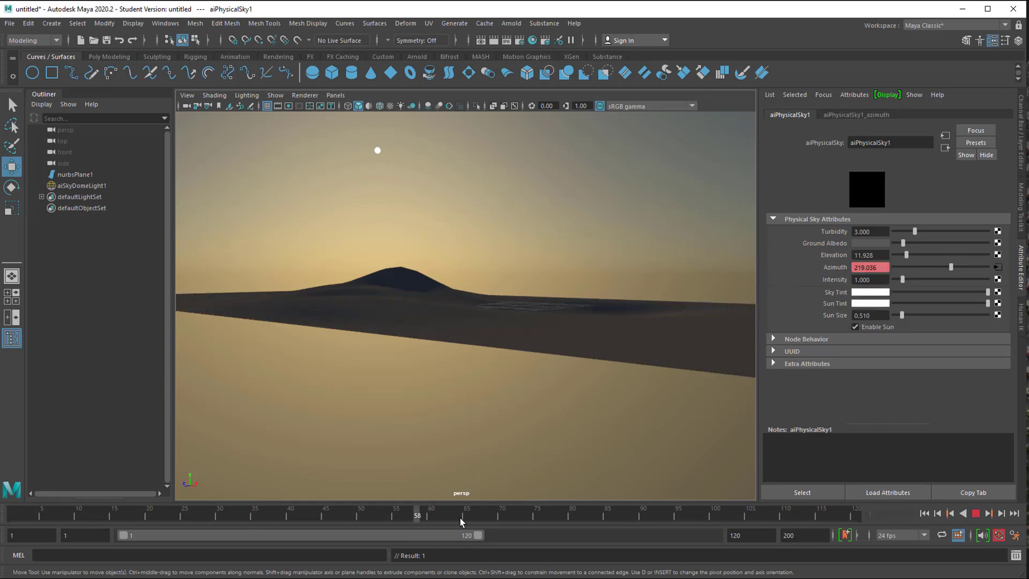
{"action": "left_click", "coordinate": [865, 517]}
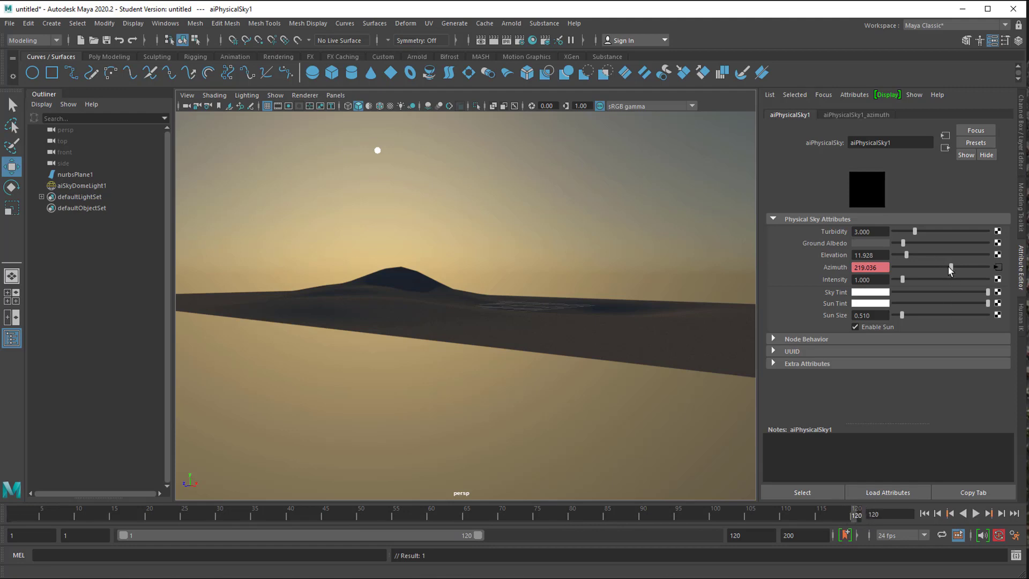
{"action": "left_click_drag", "start_coordinate": [952, 269], "coordinate": [957, 269]}
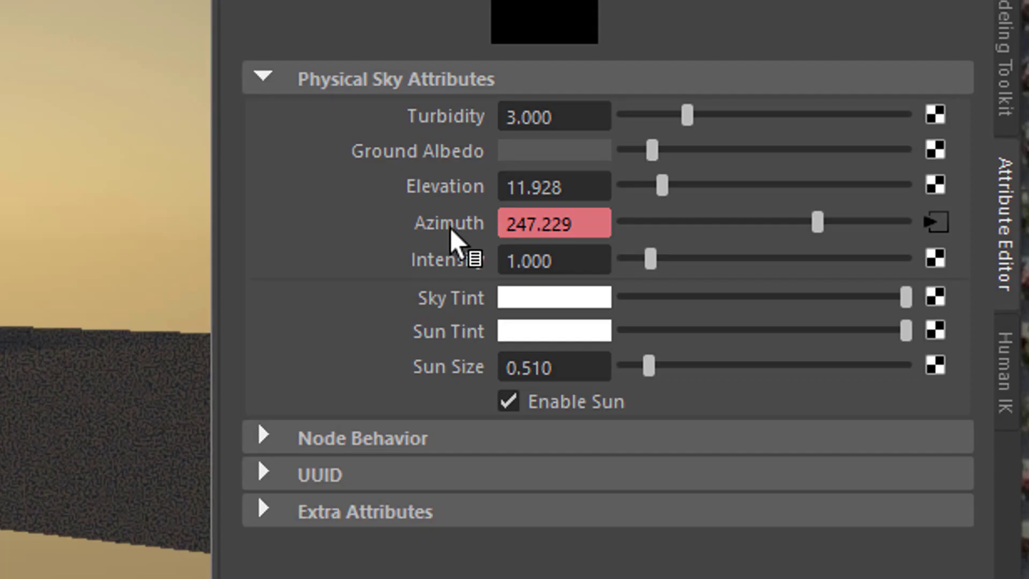
{"action": "right_click", "coordinate": [829, 270]}
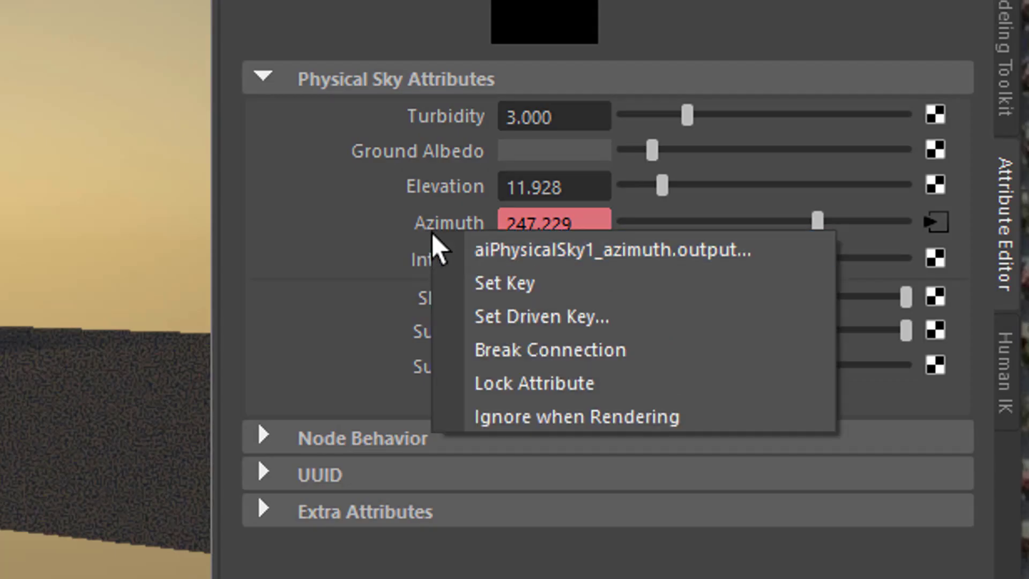
{"action": "left_click", "coordinate": [494, 294]}
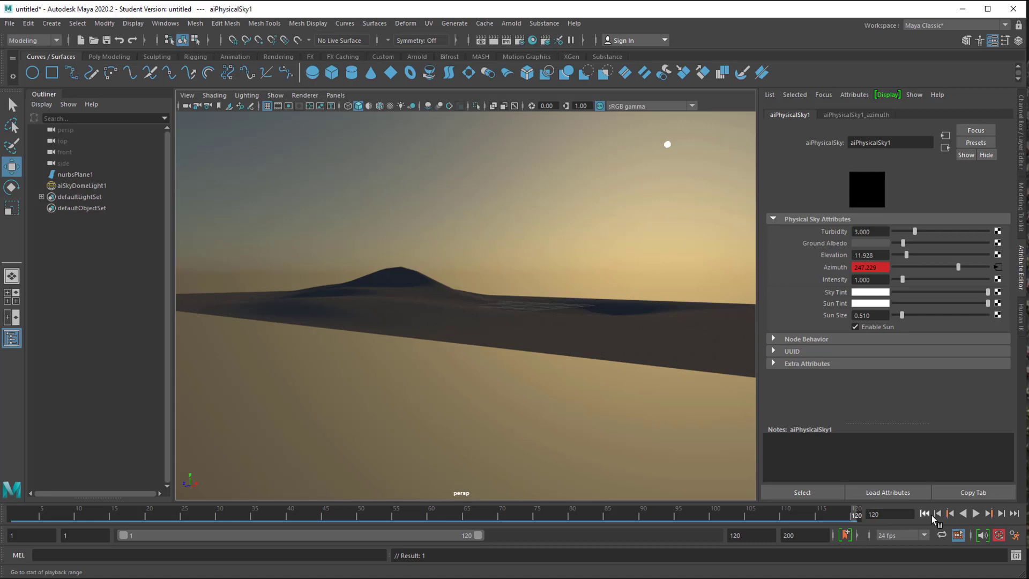
Rewind and play back the sun animation, stopping at frame 62
{"action": "left_click", "coordinate": [930, 514]}
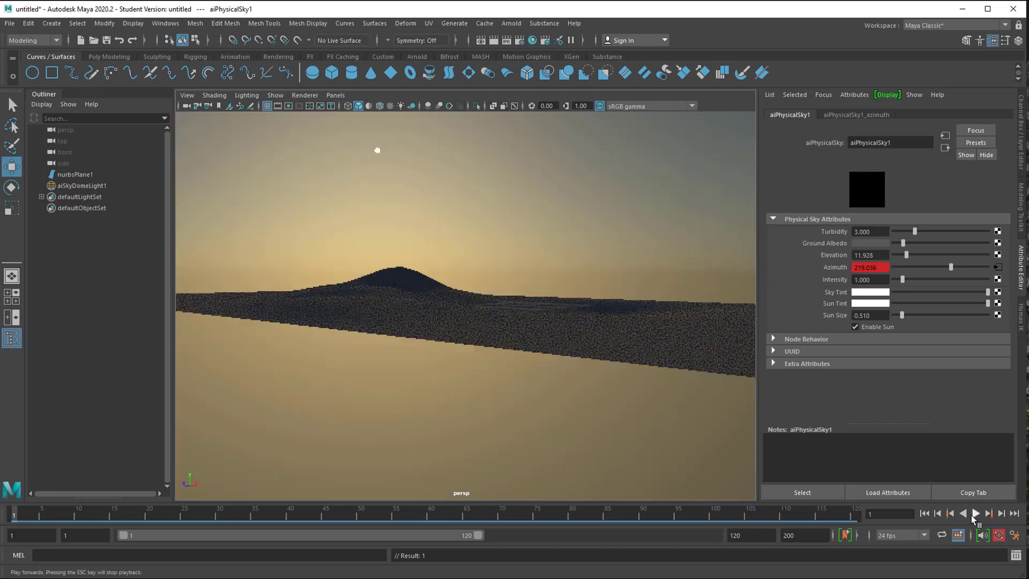
{"action": "left_click", "coordinate": [975, 514]}
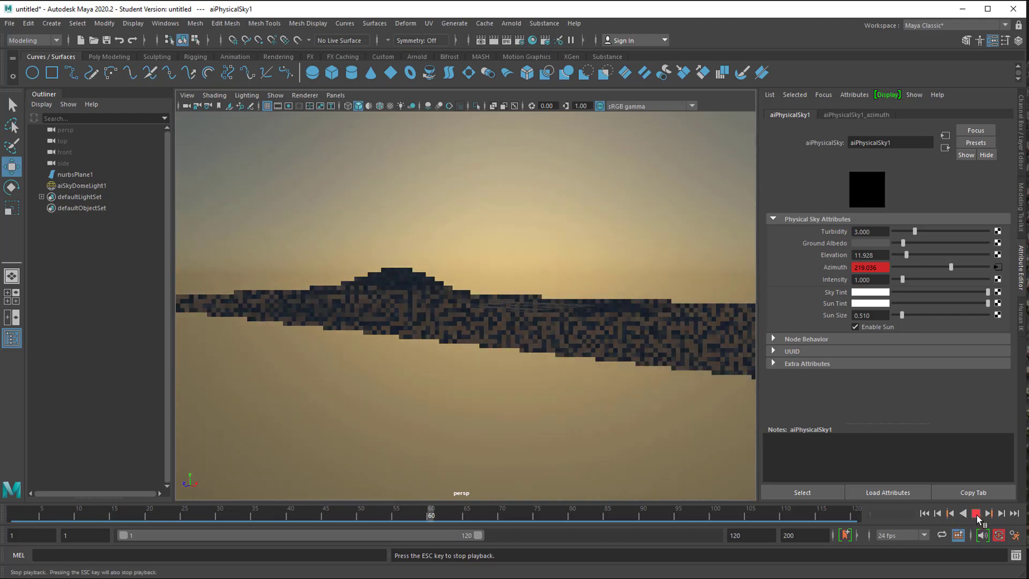
{"action": "left_click", "coordinate": [976, 514]}
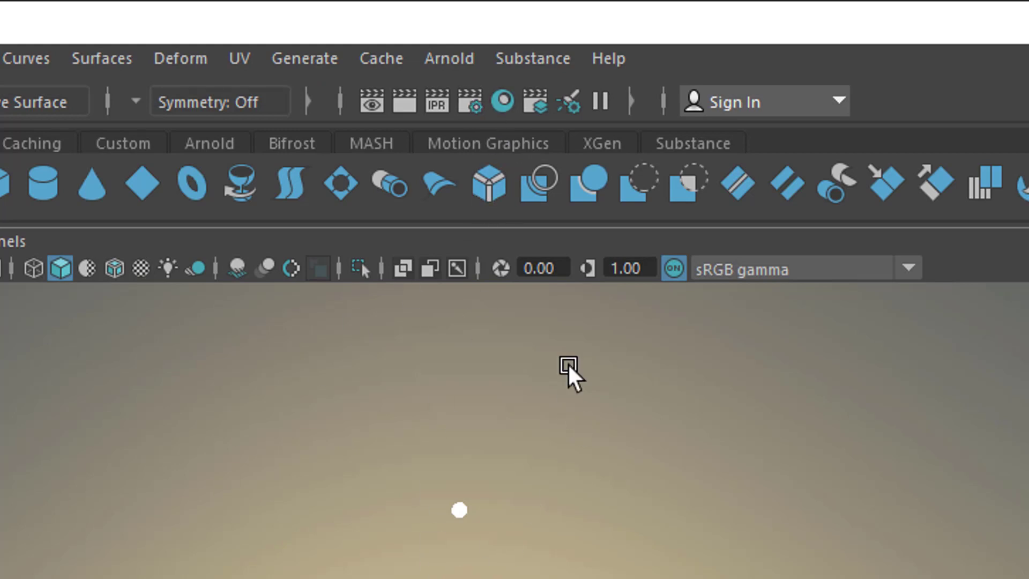
Confirm png file output and frame range 1–120 in Render Settings, then open the Render menu
{"action": "left_click", "coordinate": [501, 102]}
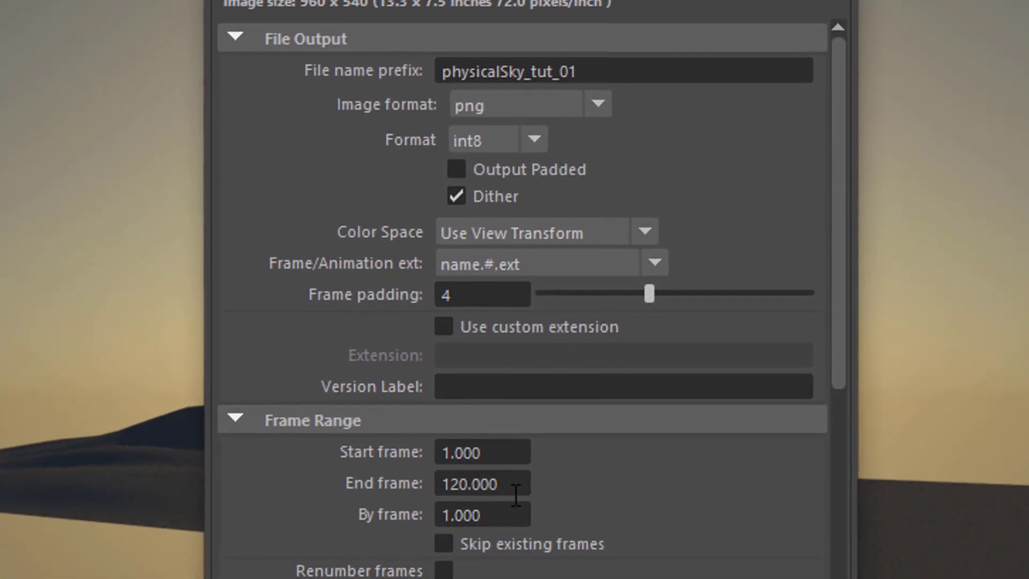
{"action": "scroll", "coordinate": [787, 518], "scroll_direction": "down", "scroll_amount": 5}
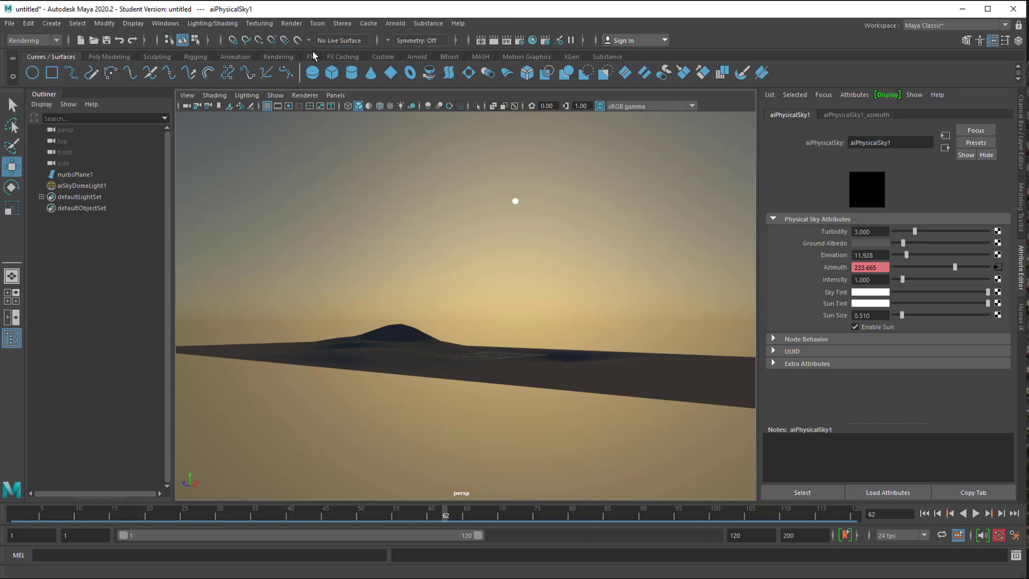
{"action": "left_click", "coordinate": [291, 23]}
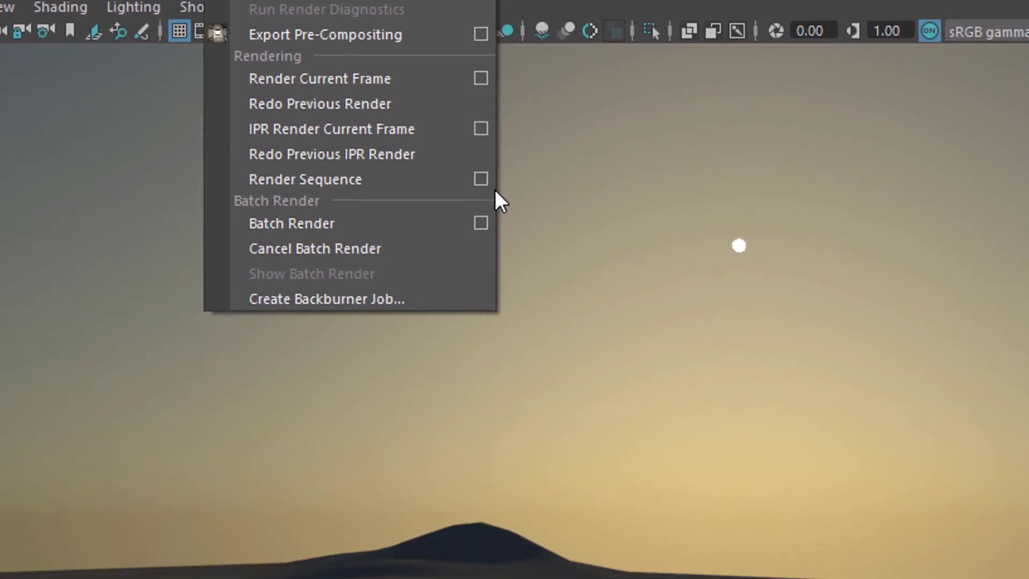
Launch the Arnold render of the 120-frame sunset sequence from the Render Sequence options
{"action": "left_click", "coordinate": [478, 227]}
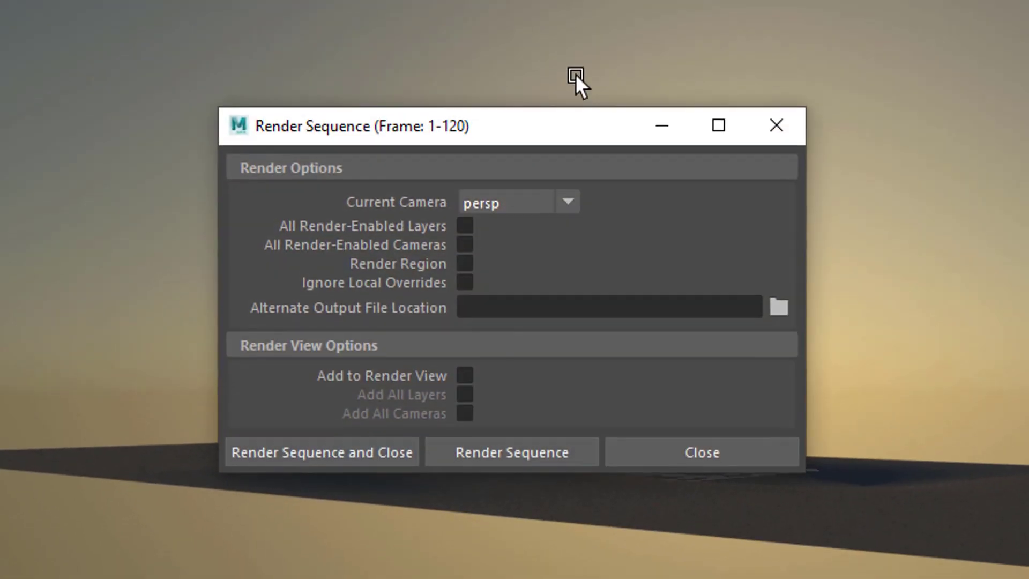
{"action": "left_click", "coordinate": [514, 469]}
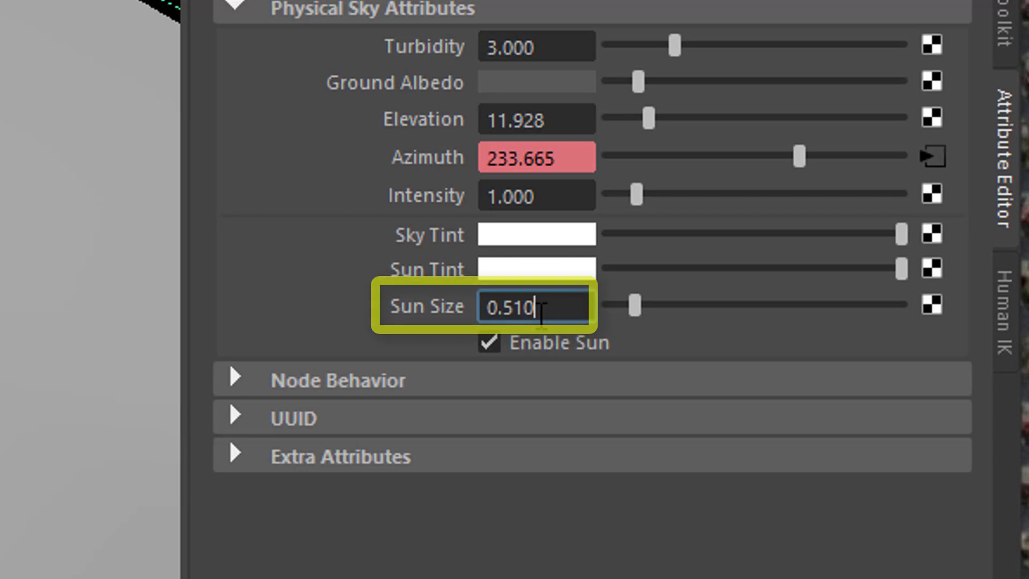
Raise aiPhysicalSky1's Sun Size to 1, then return it to 0.51
{"action": "double_click", "coordinate": [553, 300]}
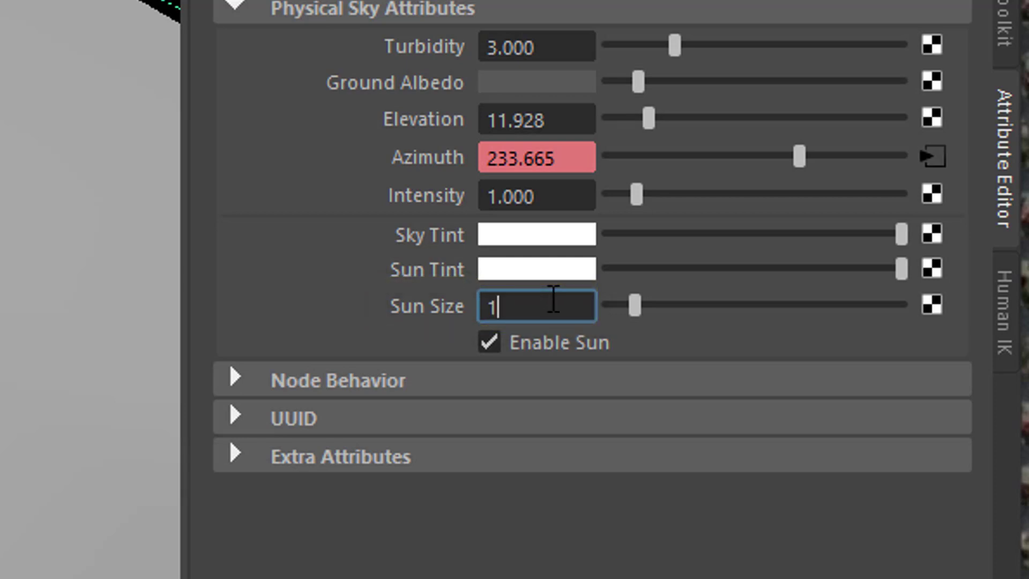
{"action": "key", "text": "Return"}
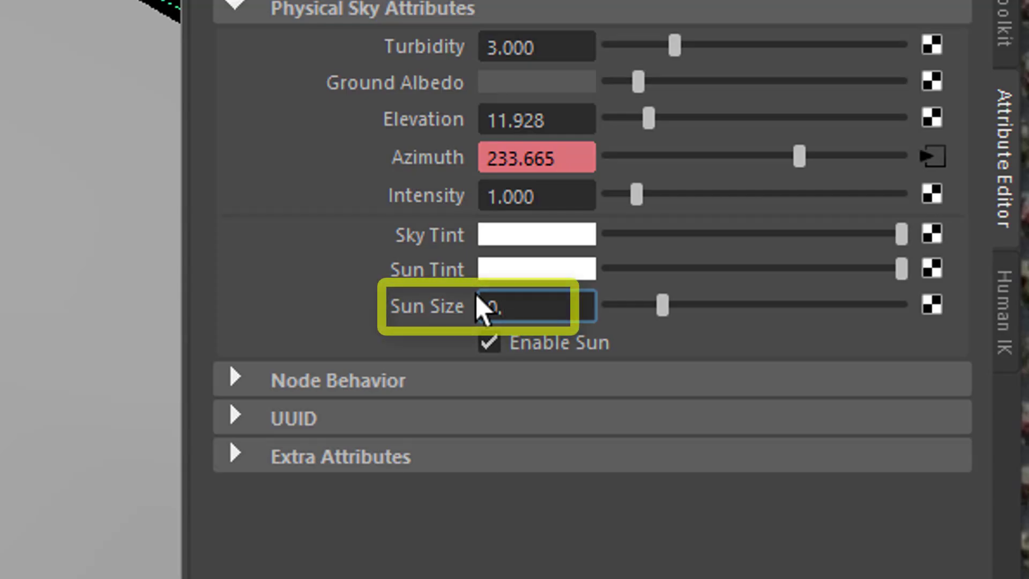
{"action": "type", "text": "51"}
{"action": "key", "text": "Return"}
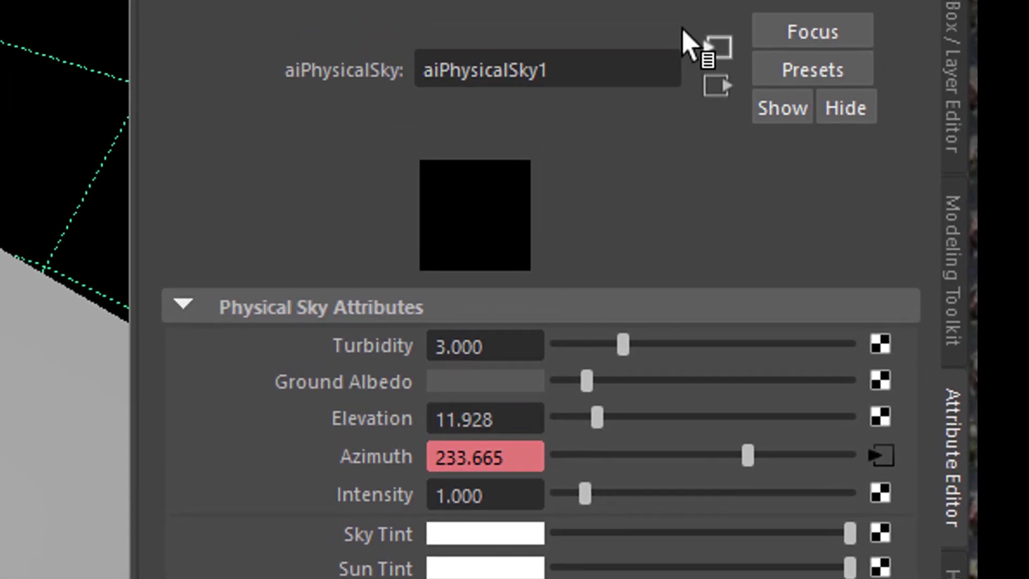
Show the aiSkyDomeLightShape1 attributes to check its Resolution of 2000
{"action": "left_click", "coordinate": [396, 53]}
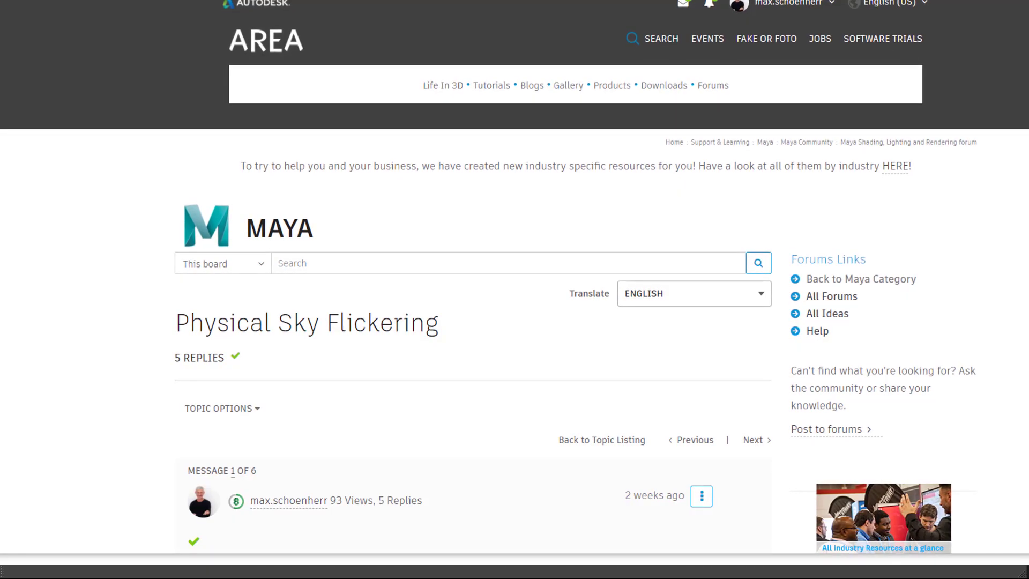
Scroll to the opening post reporting exposure changes when the sky's azimuth is animated
{"action": "scroll", "coordinate": [514, 289], "scroll_direction": "down", "scroll_amount": 1}
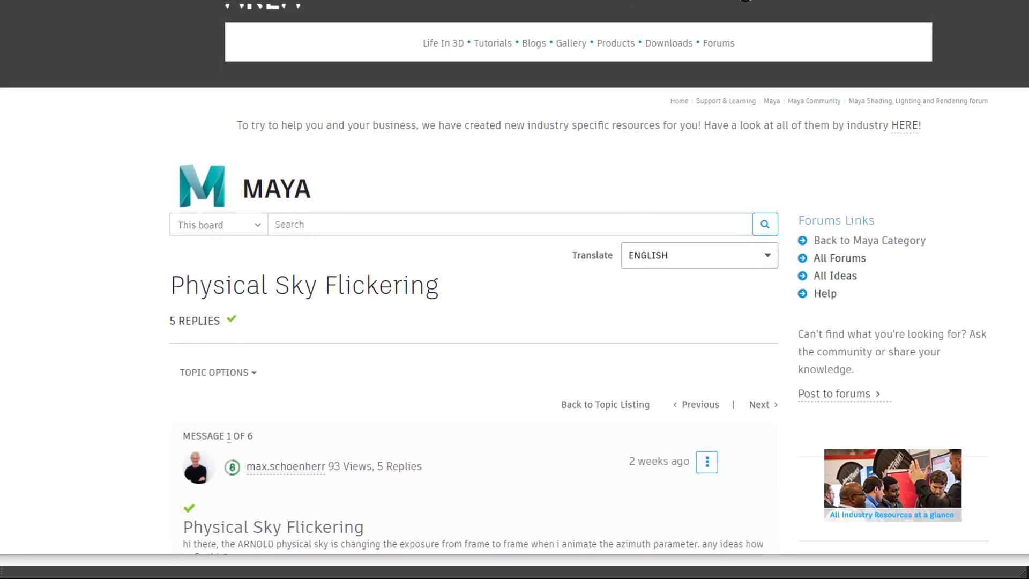